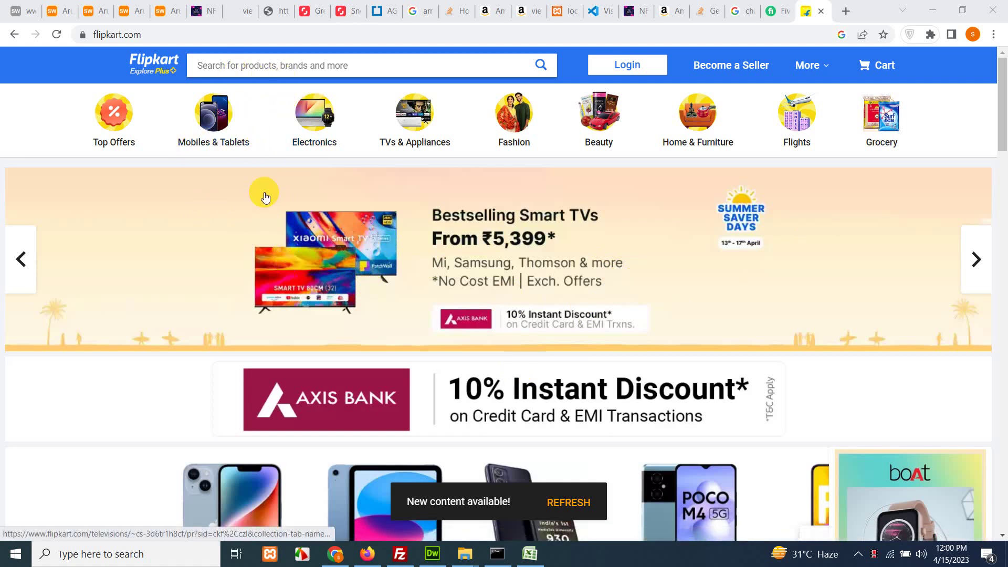
Search Flipkart for 'dji'
click(297, 61)
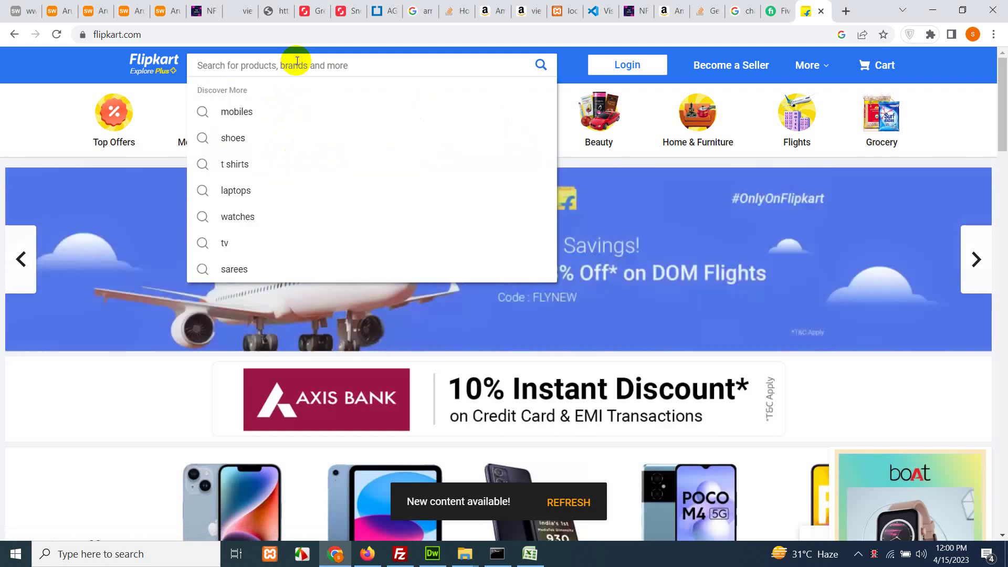
text(dji)
key(Return)
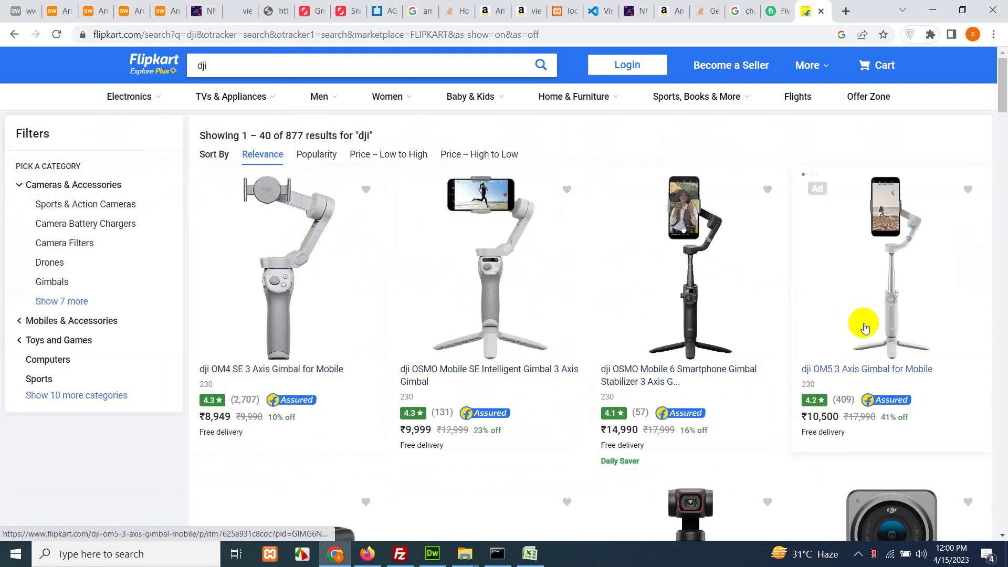
Scroll through the 877 dji results and back up to the top
scroll(862, 326, down, 6)
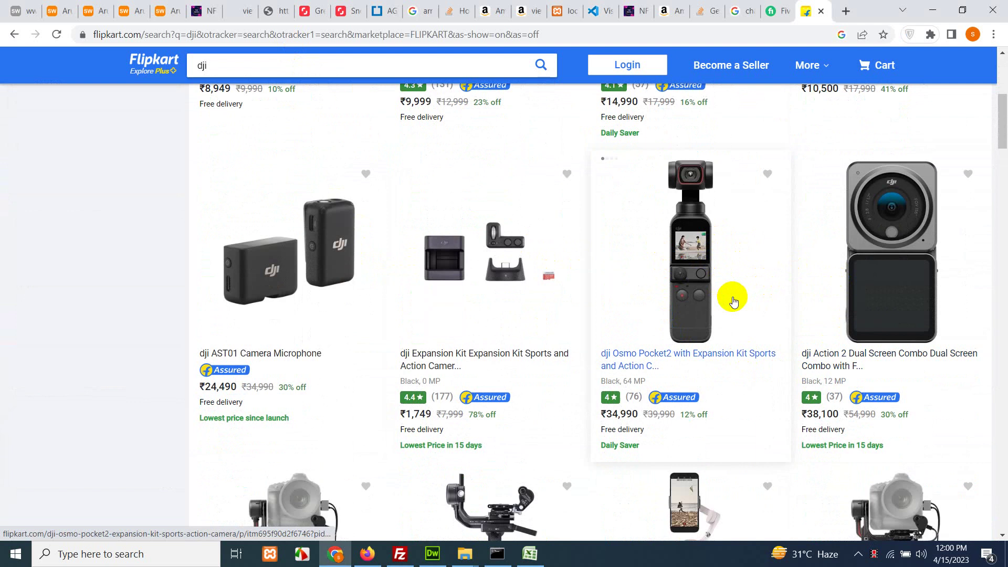
scroll(904, 218, down, 5)
scroll(868, 331, down, 8)
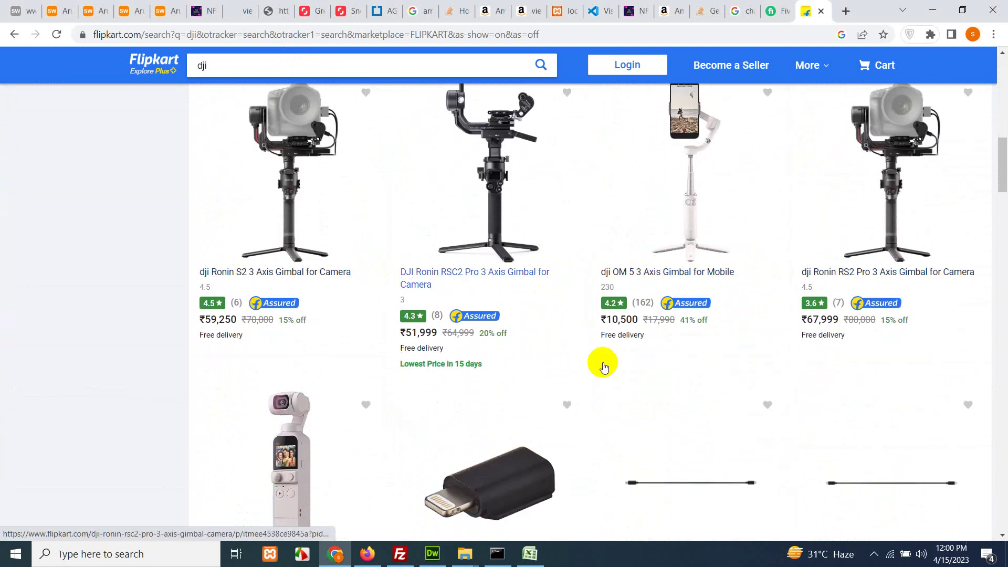
scroll(672, 404, down, 14)
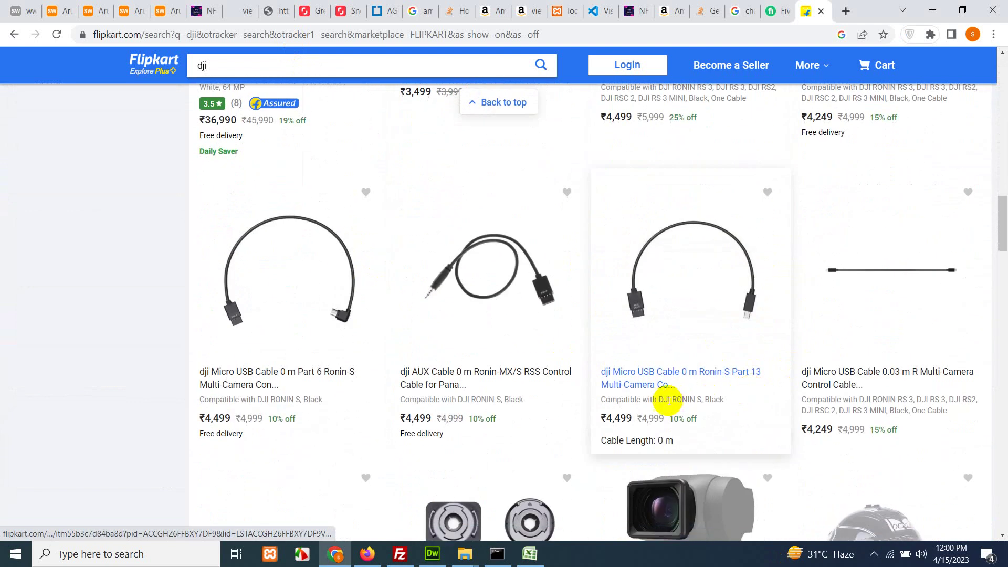
scroll(677, 400, up, 11)
scroll(676, 399, up, 20)
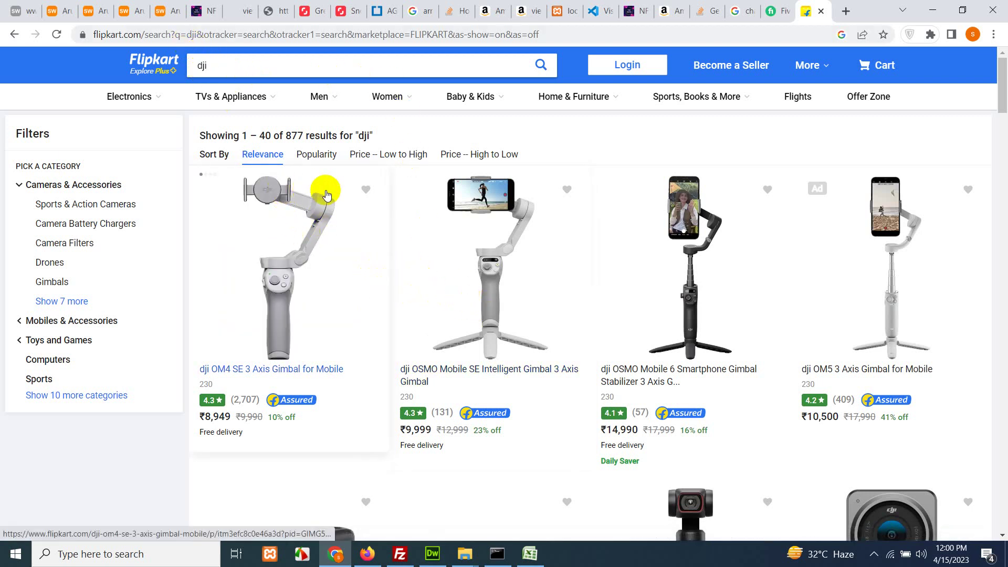
scroll(481, 378, down, 20)
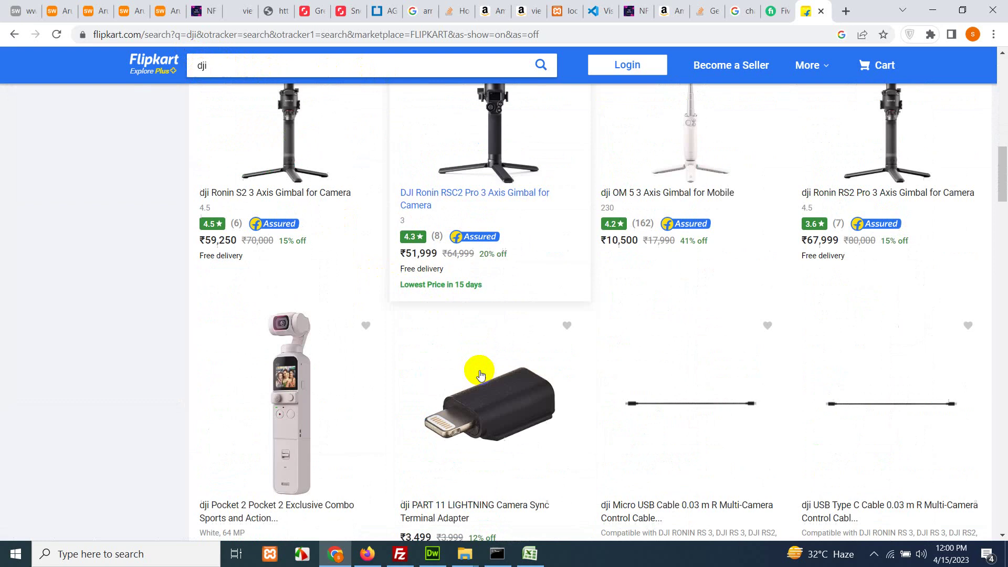
scroll(483, 392, down, 15)
scroll(483, 389, up, 20)
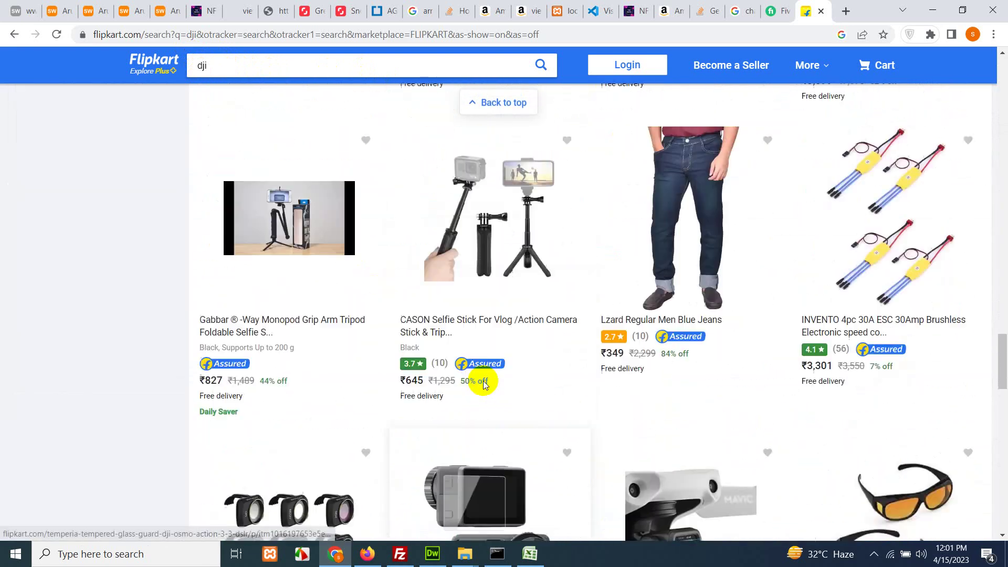
scroll(483, 379, up, 20)
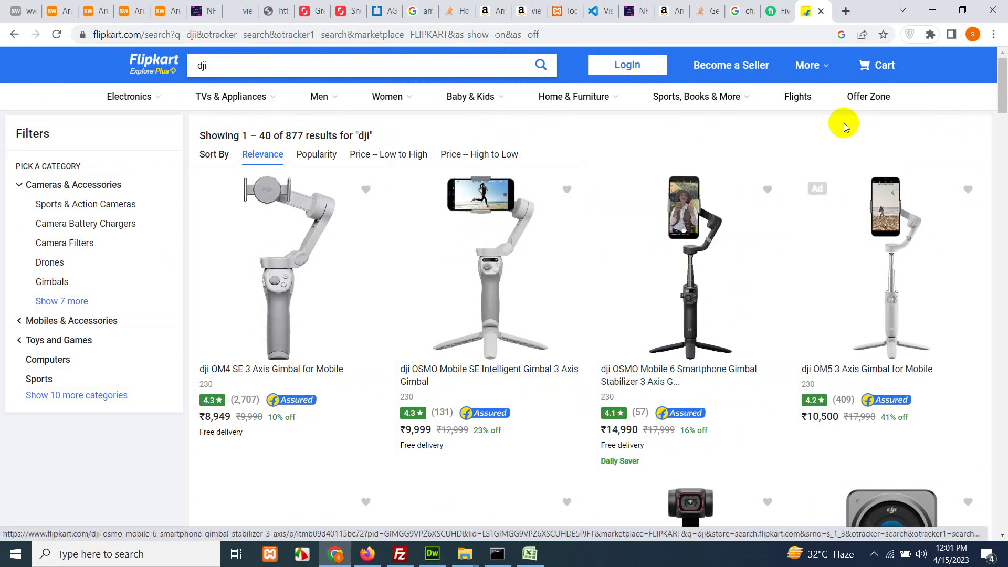
Open the Chrome Web Store and search it for webscraper.io
click(994, 35)
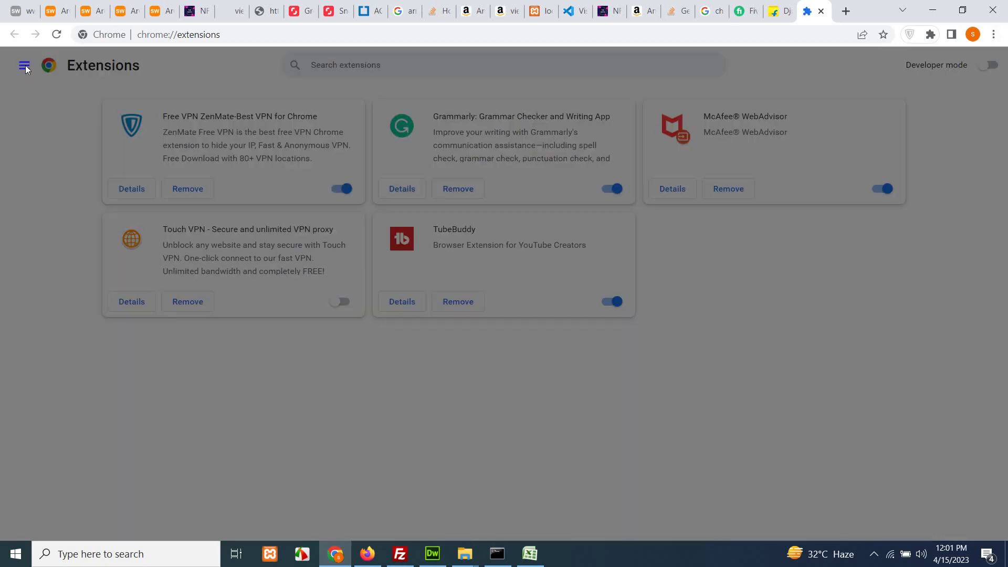
click(51, 525)
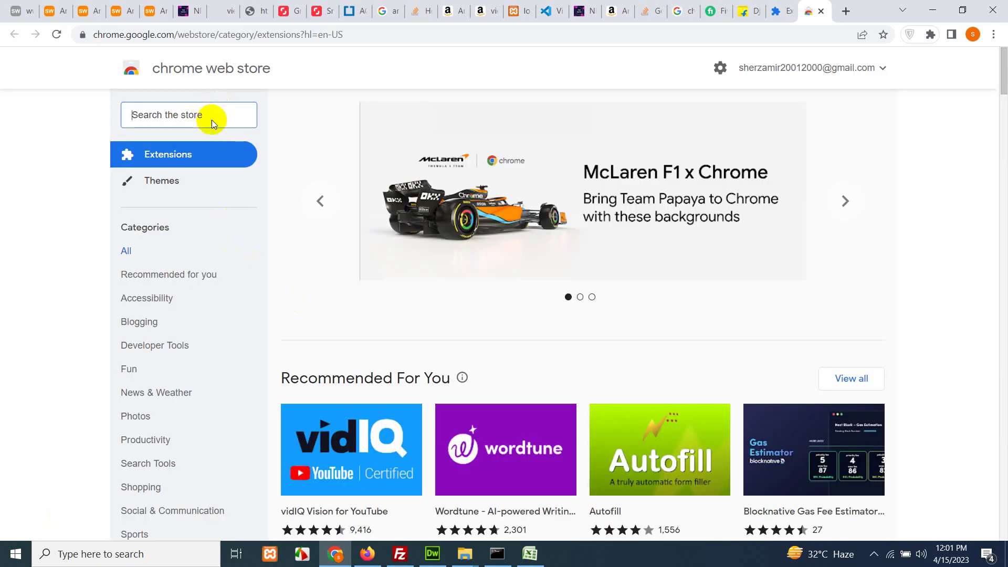
text(scrap)
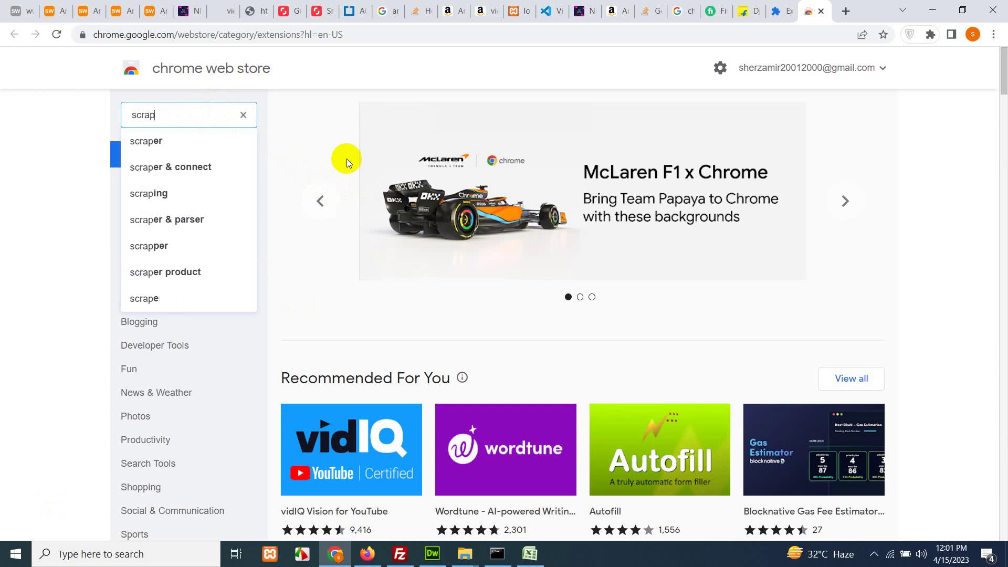
key(BackSpace)
key(BackSpace)
key(BackSpace)
key(BackSpace)
key(BackSpace)
text(web)
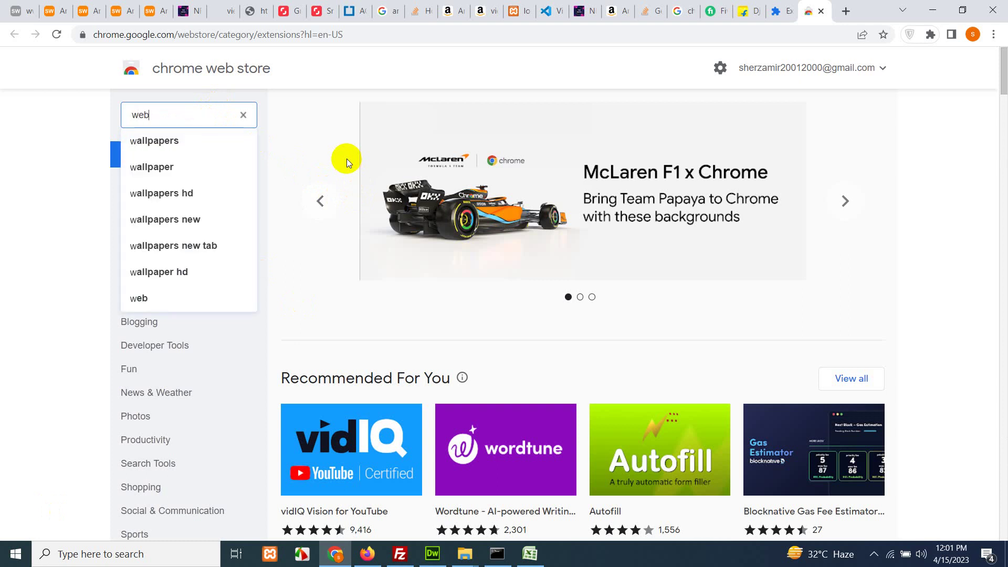
text(scraper.i)
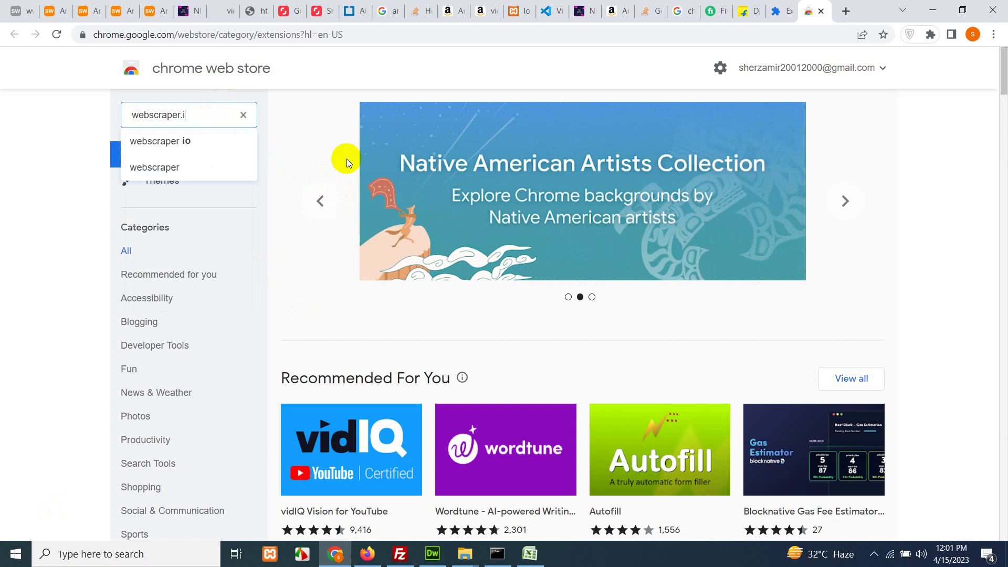
text(o)
key(Return)
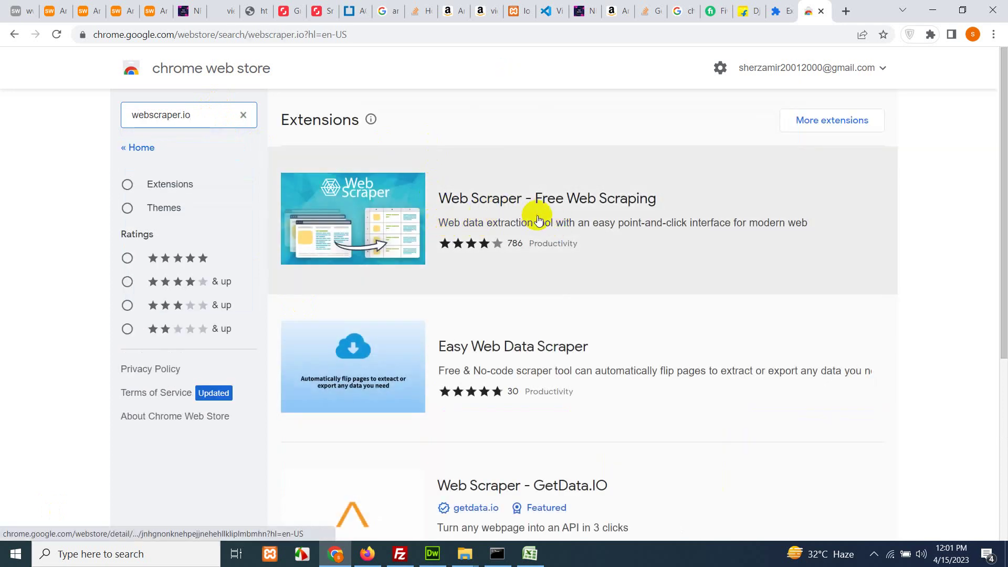
Add the Web Scraper - Free Web Scraping extension to Chrome and close its thank-you tab
click(487, 216)
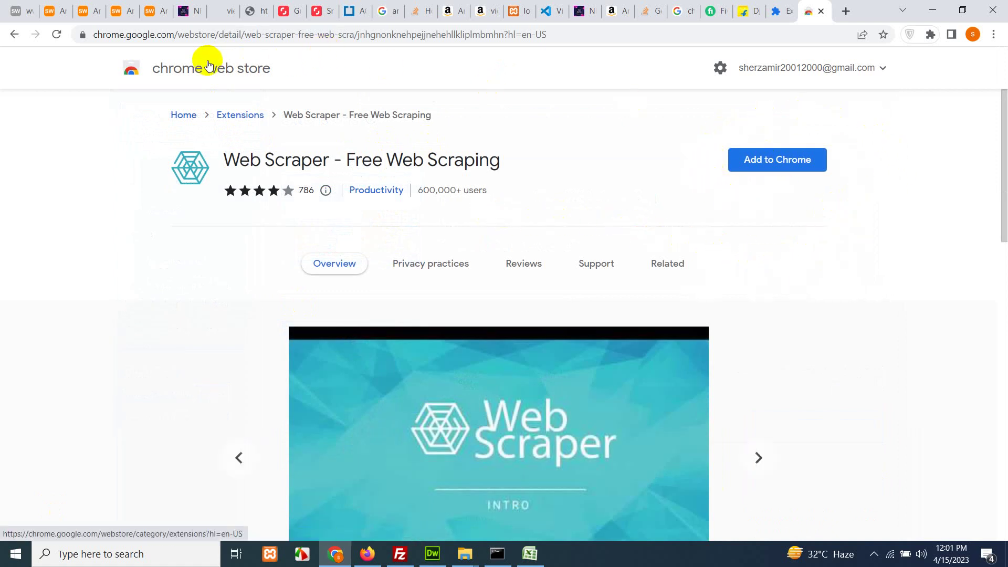
click(779, 164)
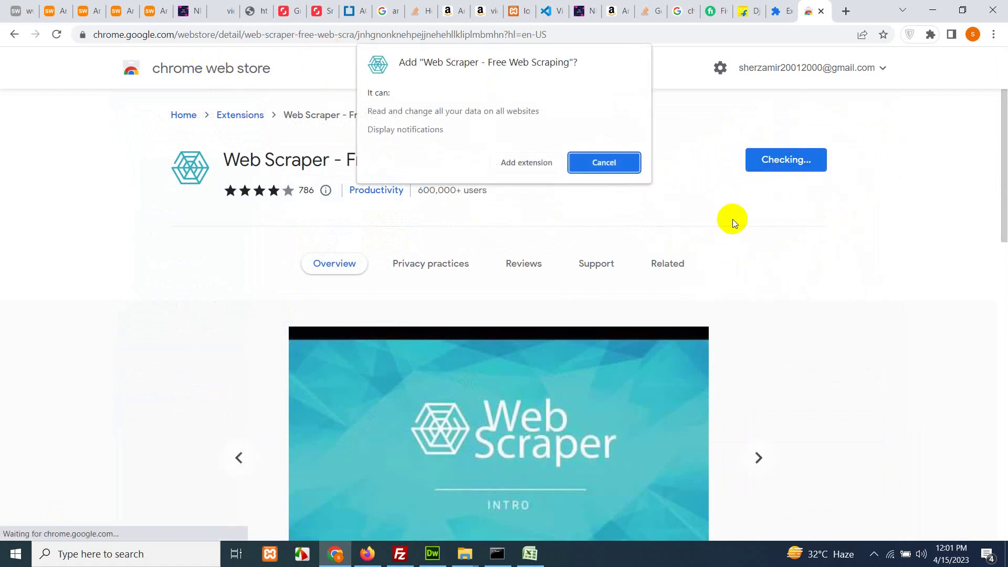
click(527, 162)
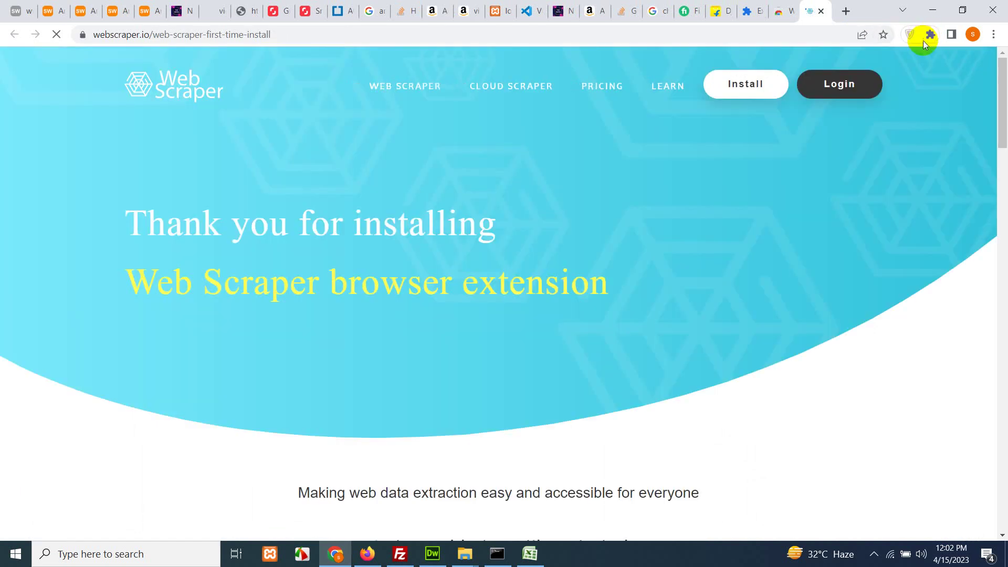
click(931, 36)
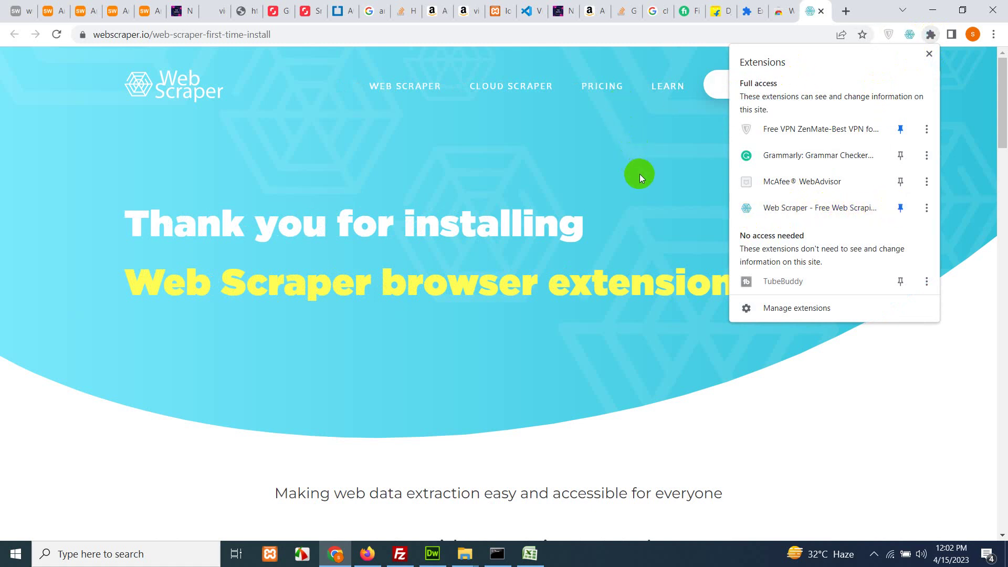
click(715, 137)
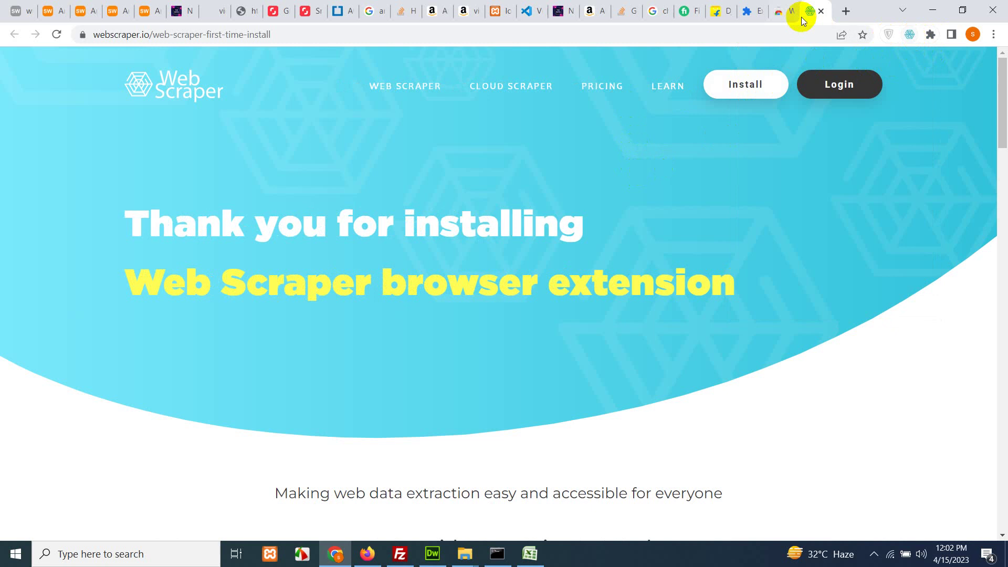
click(821, 11)
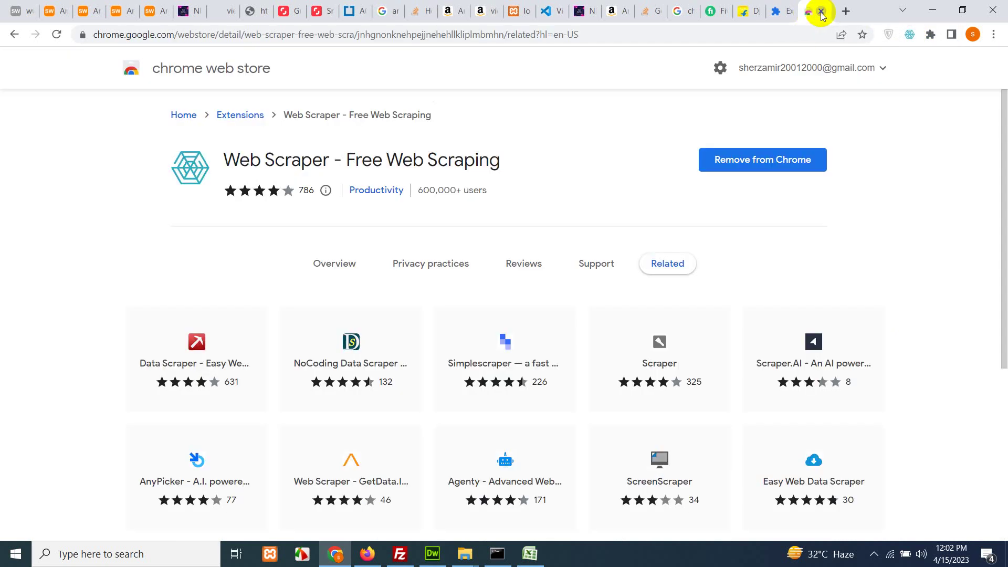
Close the Chrome Web Store and extensions tabs to get back to the Flipkart results
click(821, 11)
click(821, 11)
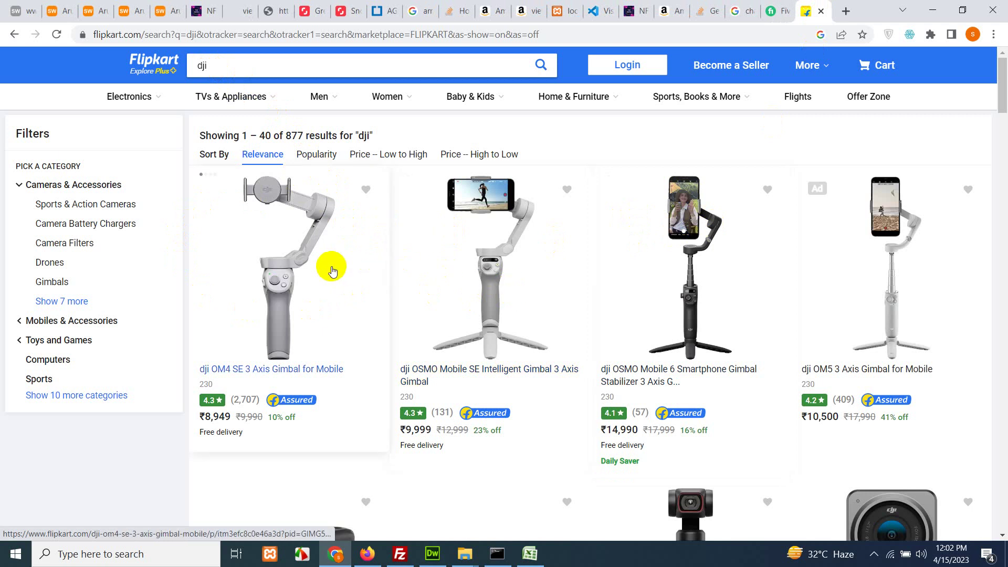
right_click(560, 147)
key(Escape)
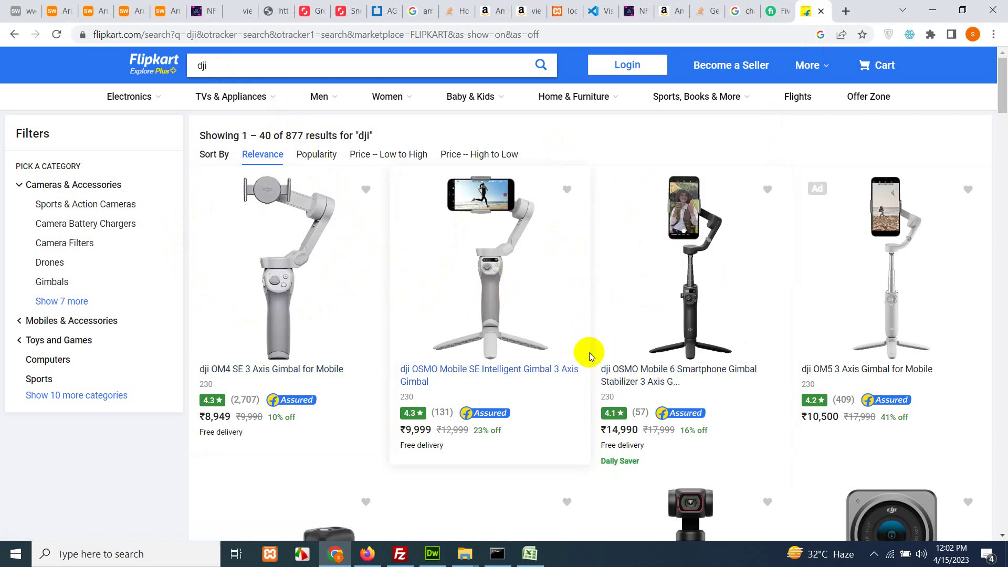
Open DevTools with Ctrl+Shift+I, dock it to the bottom, and show the Web Scraper panel
key(ctrl+shift+i)
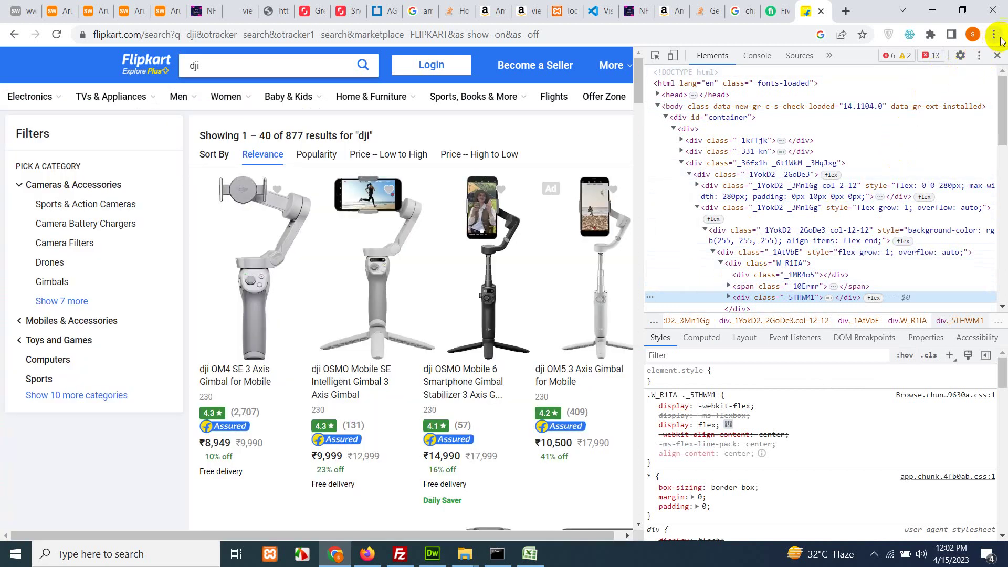
click(979, 56)
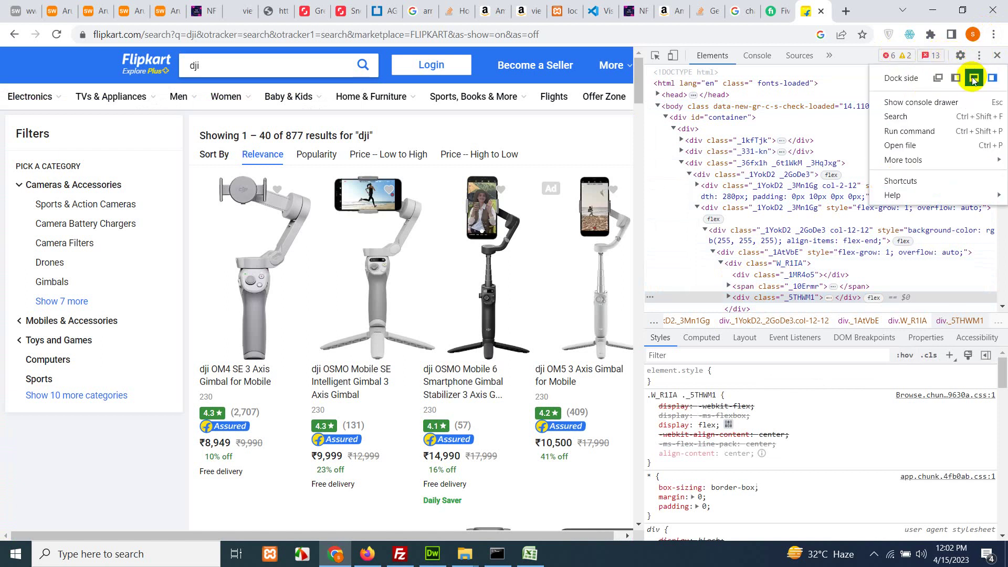
click(973, 78)
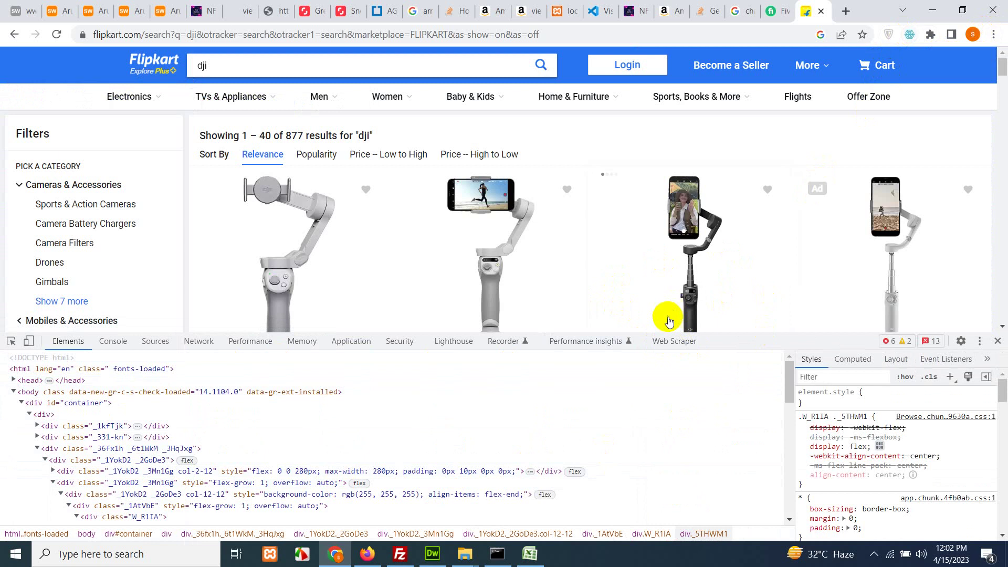
click(674, 342)
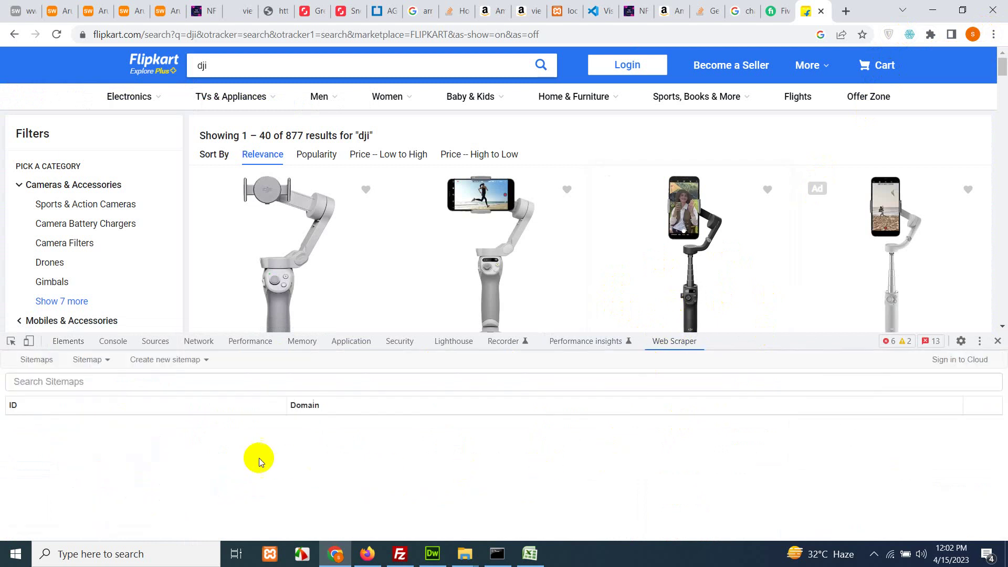
Start a new sitemap and copy the dji search page URL from the address bar
click(151, 360)
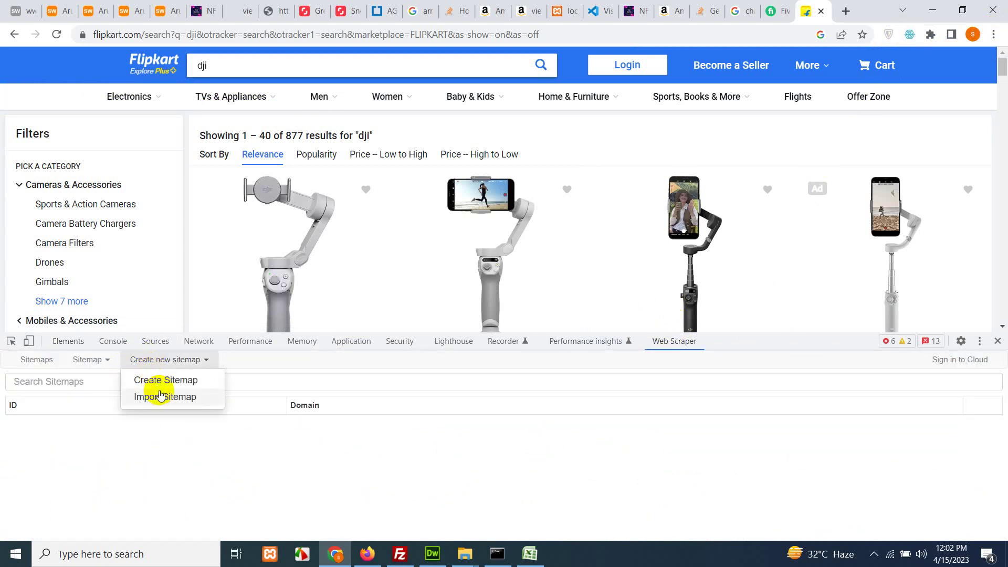
click(161, 385)
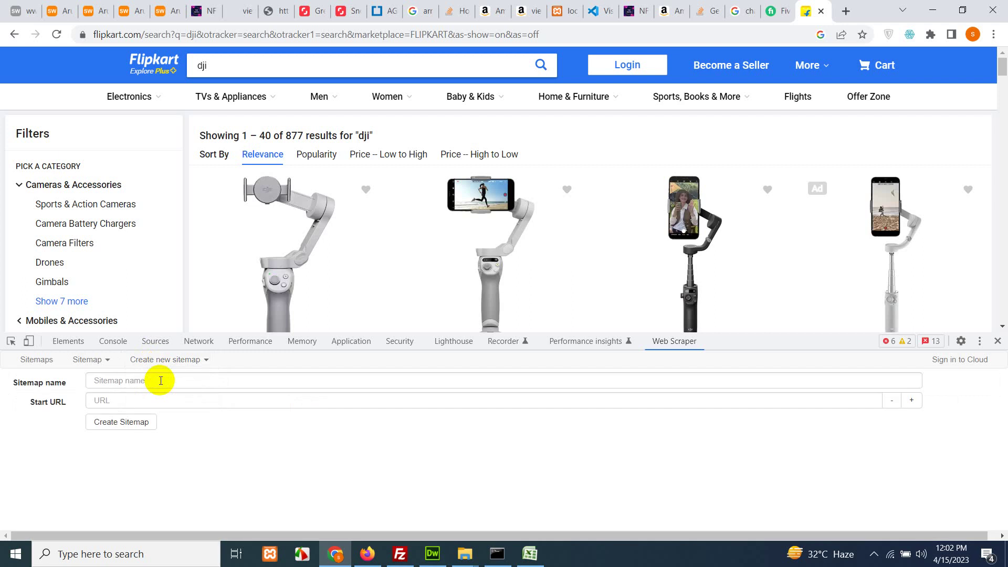
click(126, 37)
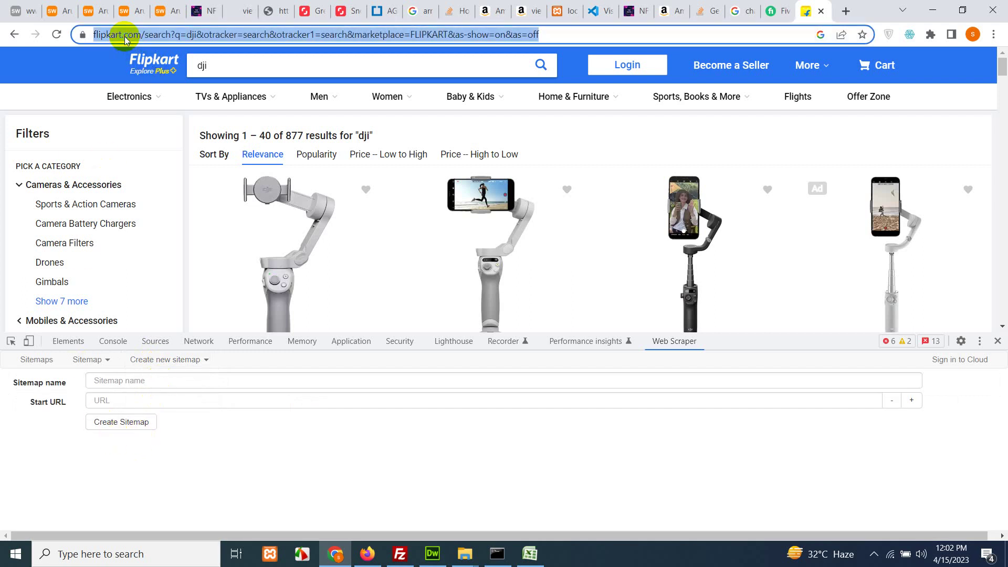
right_click(126, 39)
click(158, 128)
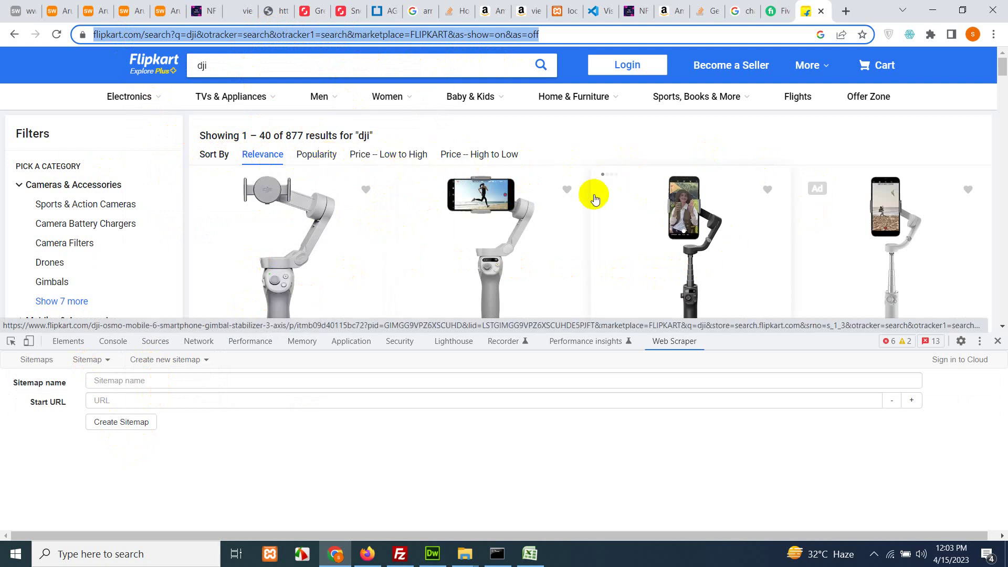
Paste the URL as Start URL, name the sitemap flipkart, and create it
mouse_move(615, 55)
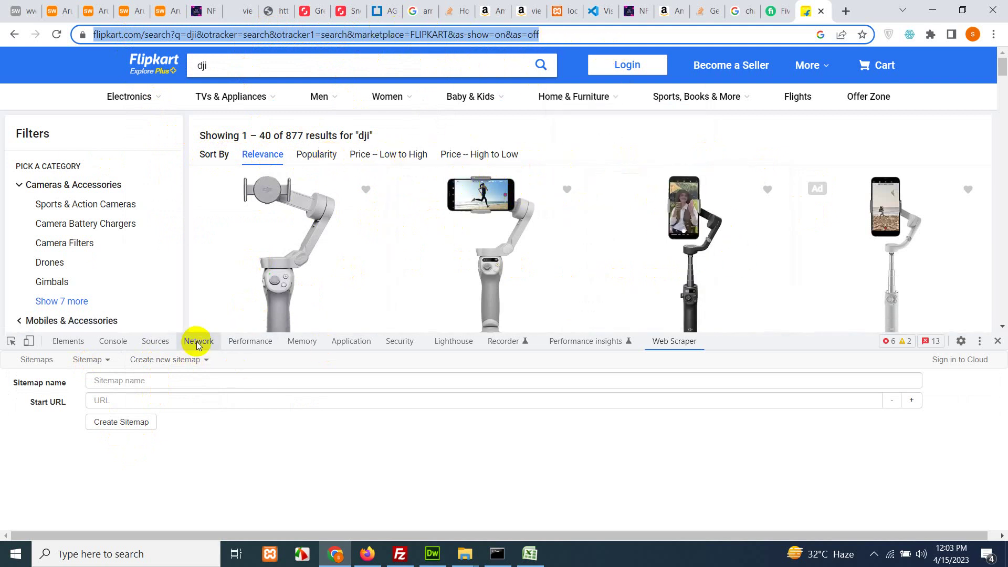
right_click(170, 405)
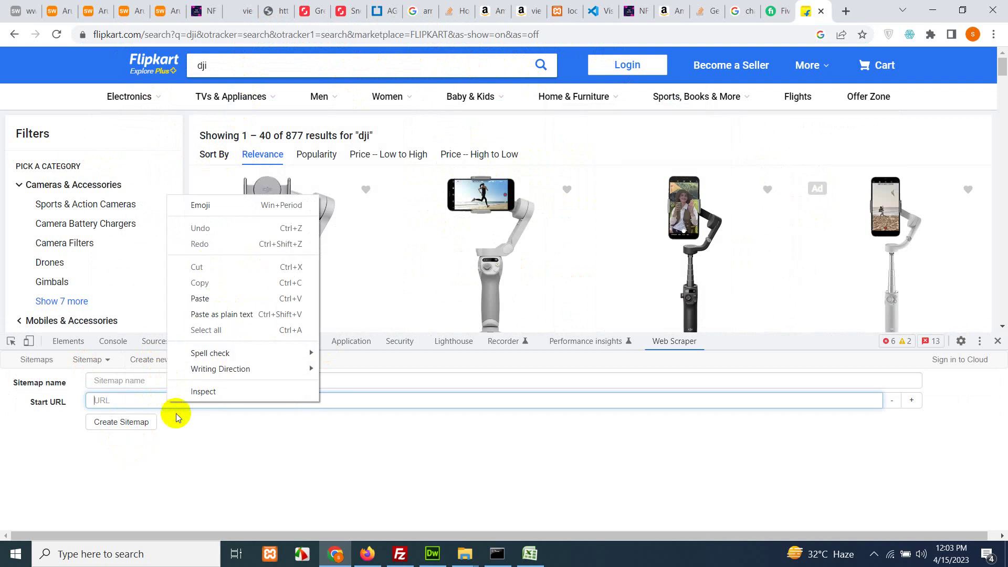
click(218, 298)
click(159, 381)
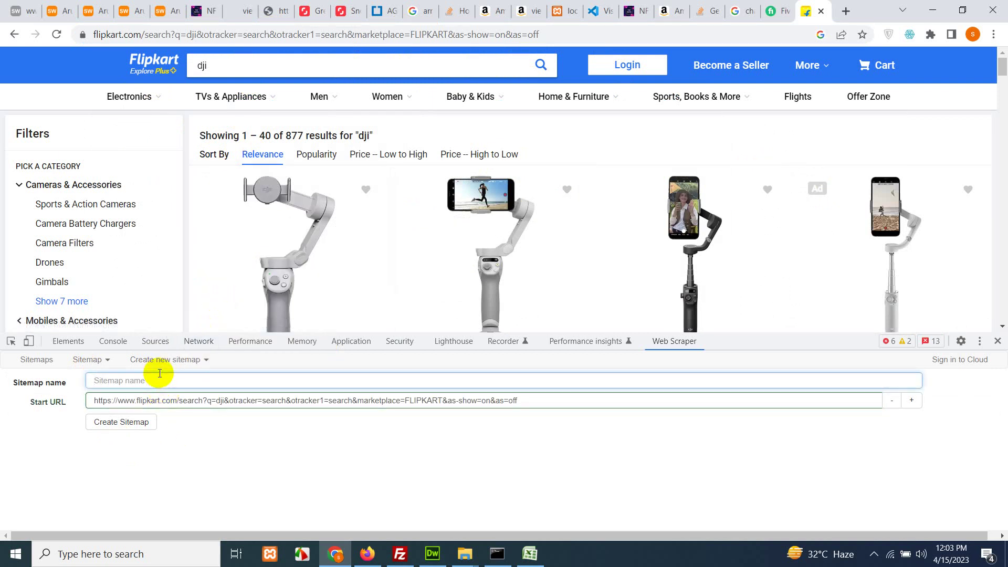
text(flipkart)
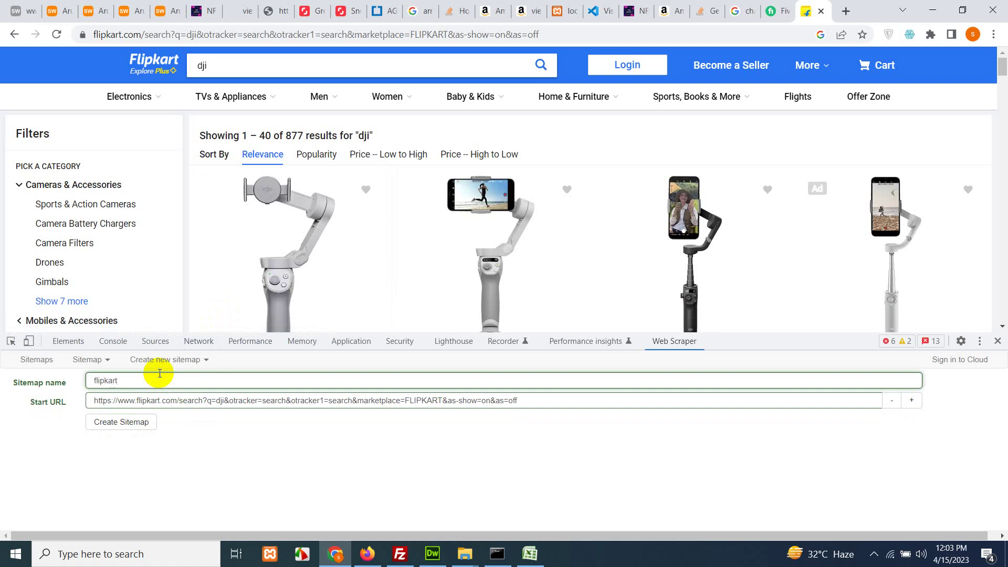
click(123, 422)
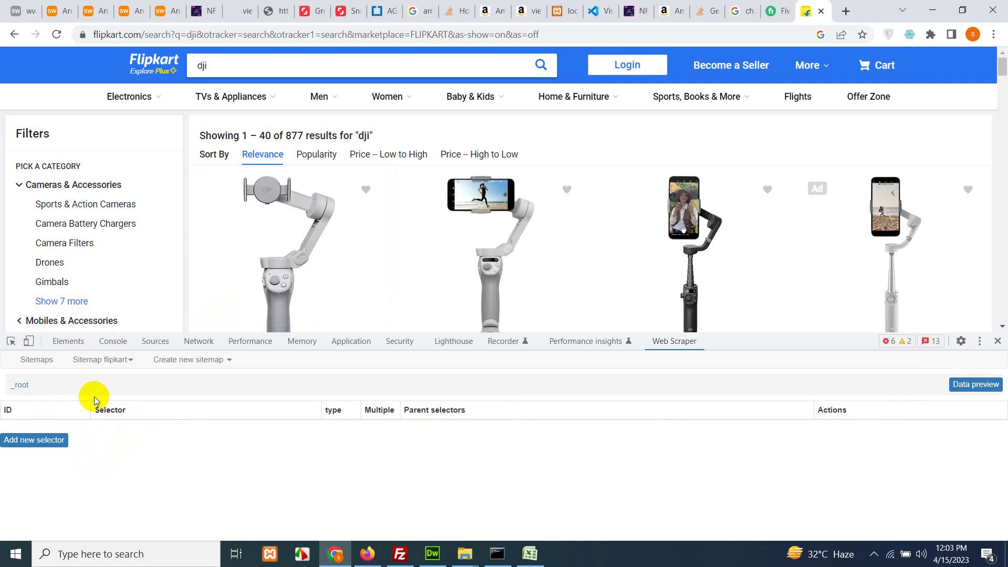
Add a new selector with Id single, type Link, and Multiple ticked
scroll(275, 265, down, 3)
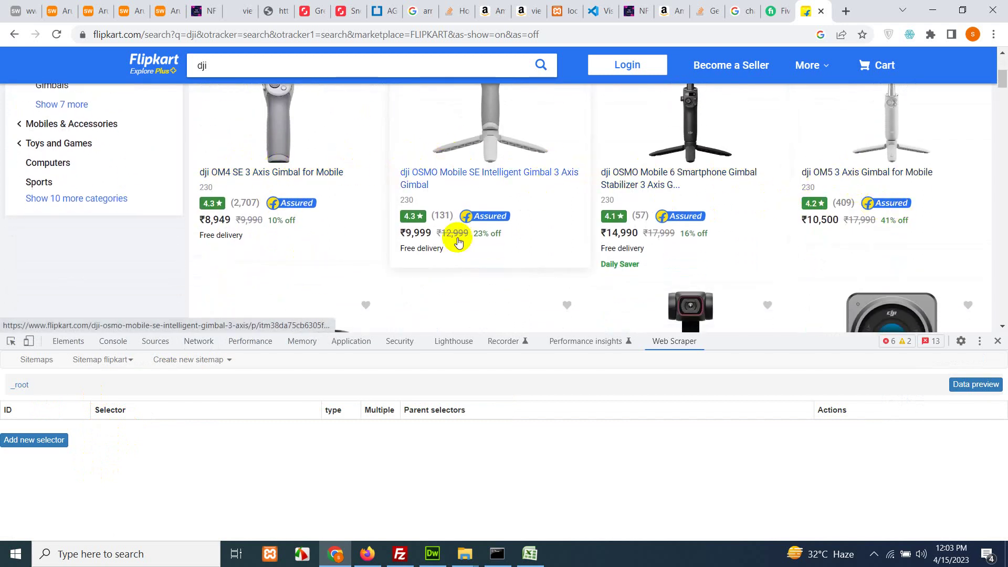
click(33, 445)
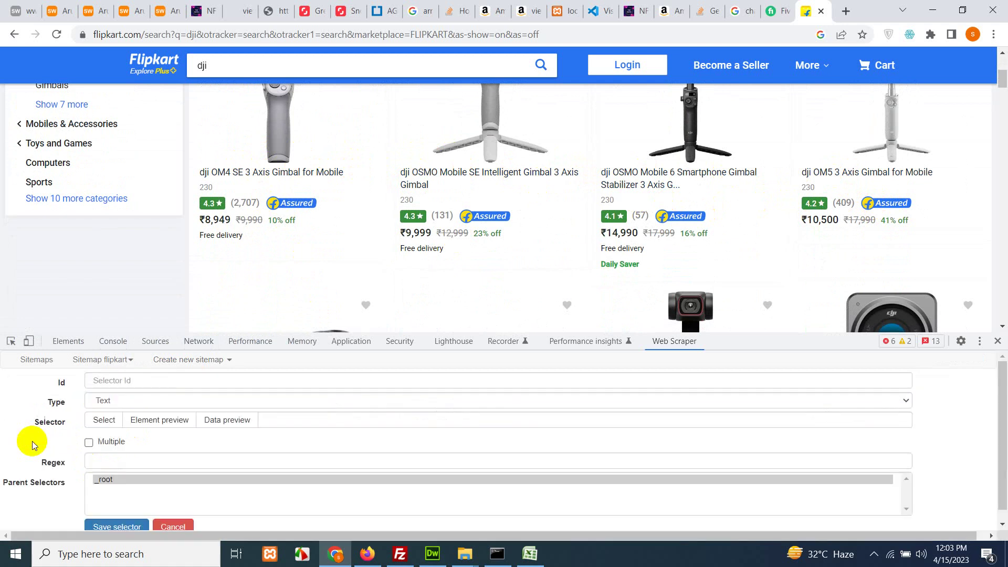
click(113, 379)
text(single)
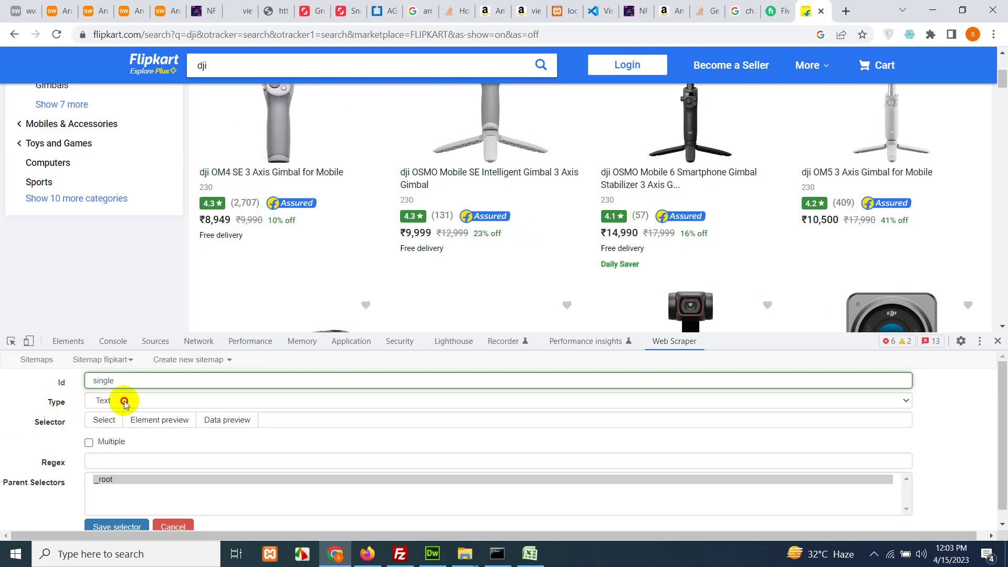
click(125, 401)
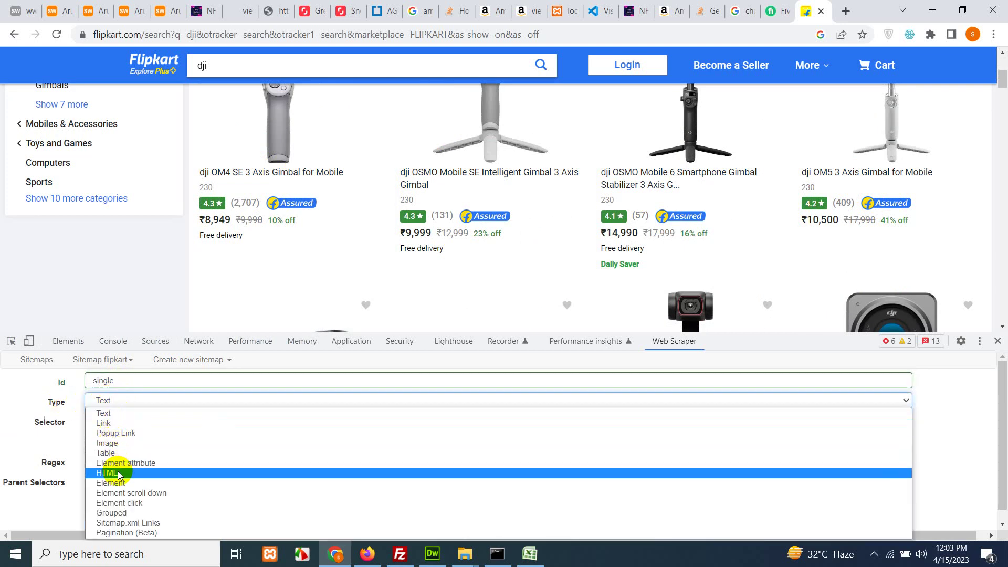
click(108, 423)
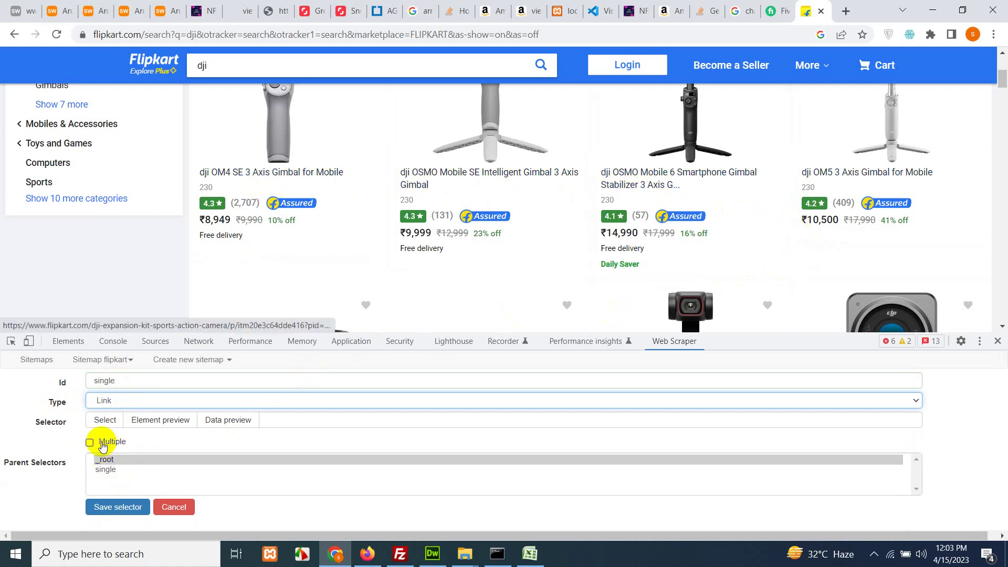
click(91, 443)
Pick two product titles so every title matches (a.s1Q9rs), then save the selector
scroll(252, 252, up, 4)
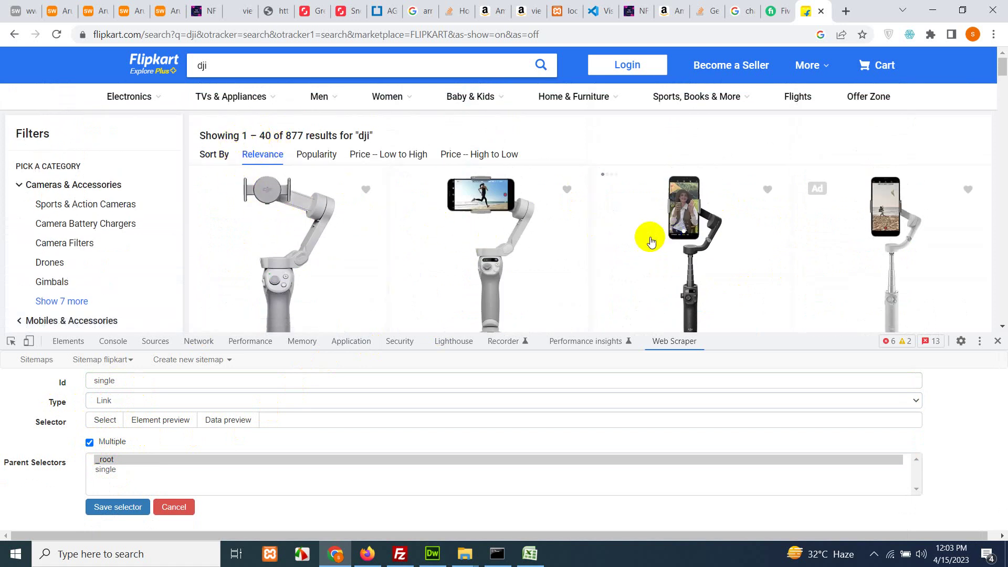
scroll(294, 266, down, 3)
click(97, 422)
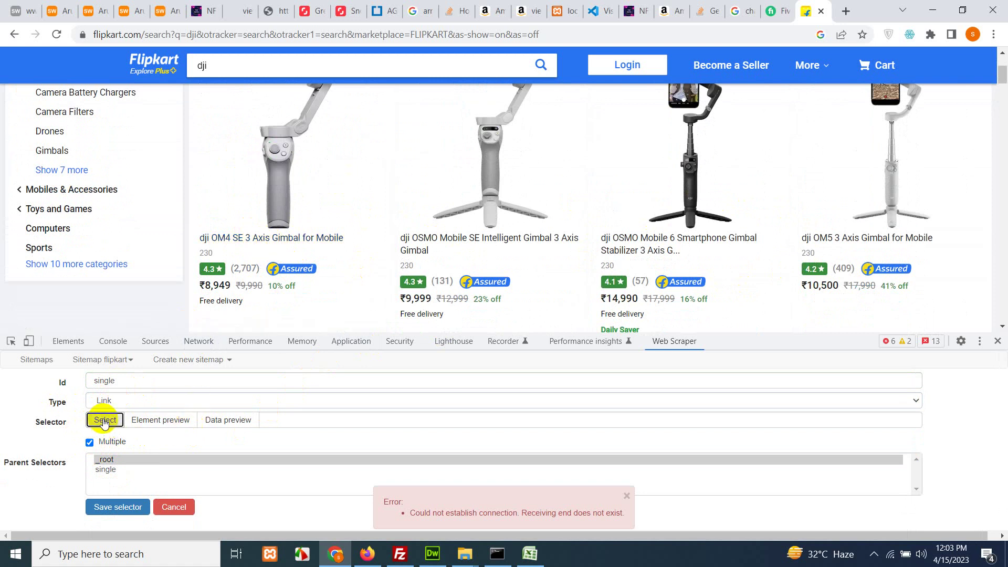
scroll(163, 175, up, 3)
mouse_move(231, 96)
scroll(270, 243, down, 2)
scroll(684, 305, up, 2)
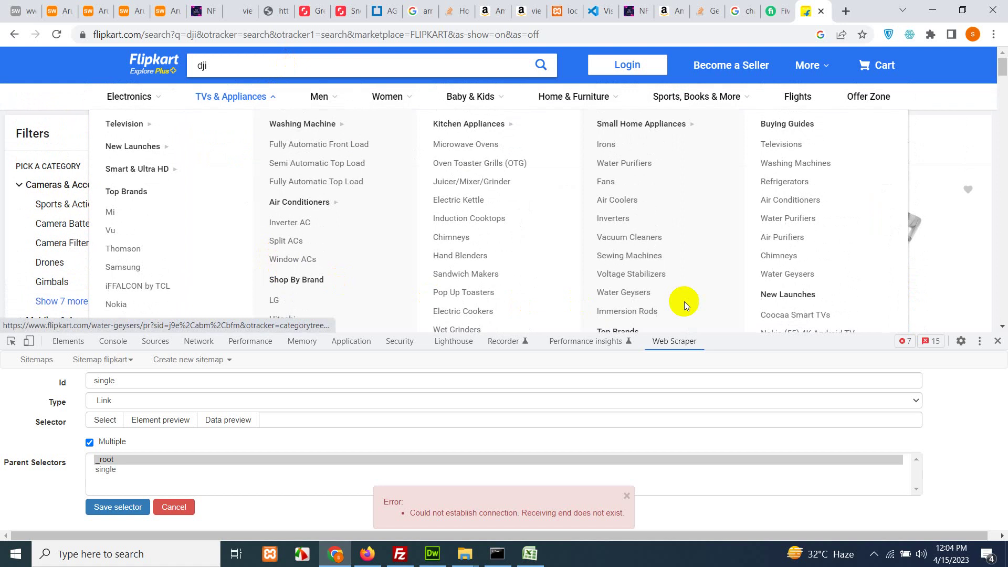
scroll(294, 278, down, 3)
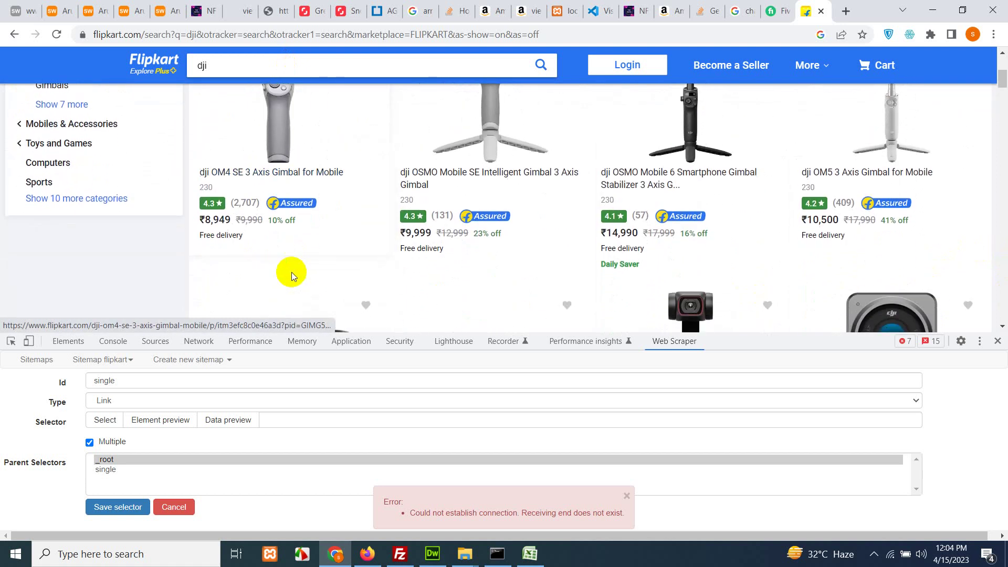
click(102, 425)
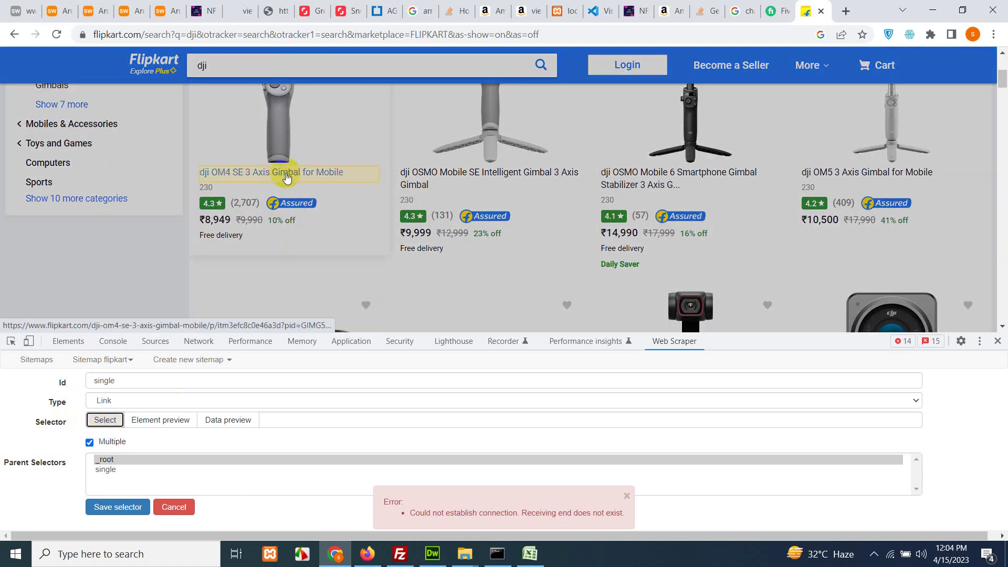
click(481, 181)
scroll(847, 252, down, 5)
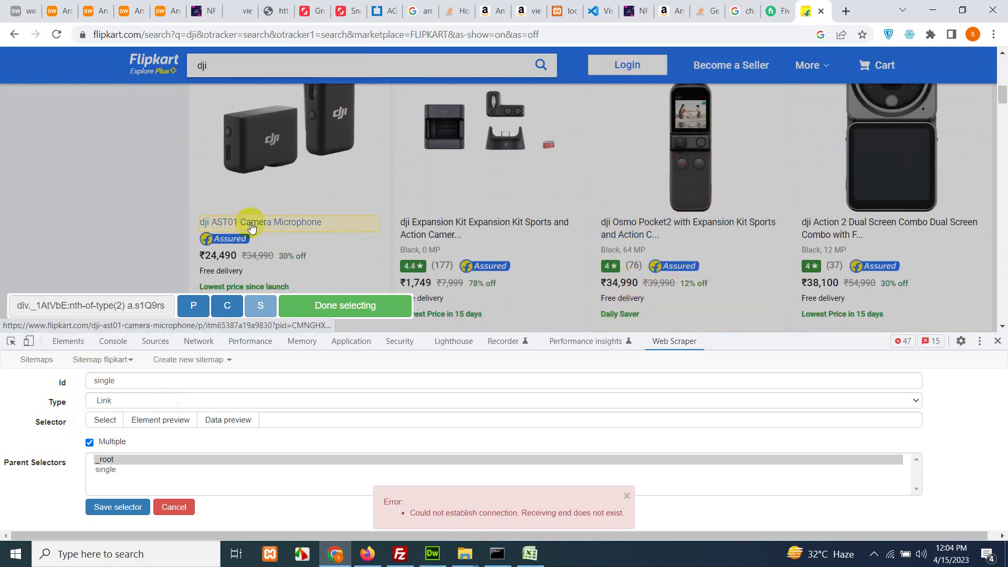
click(246, 231)
scroll(455, 246, down, 5)
scroll(455, 248, down, 15)
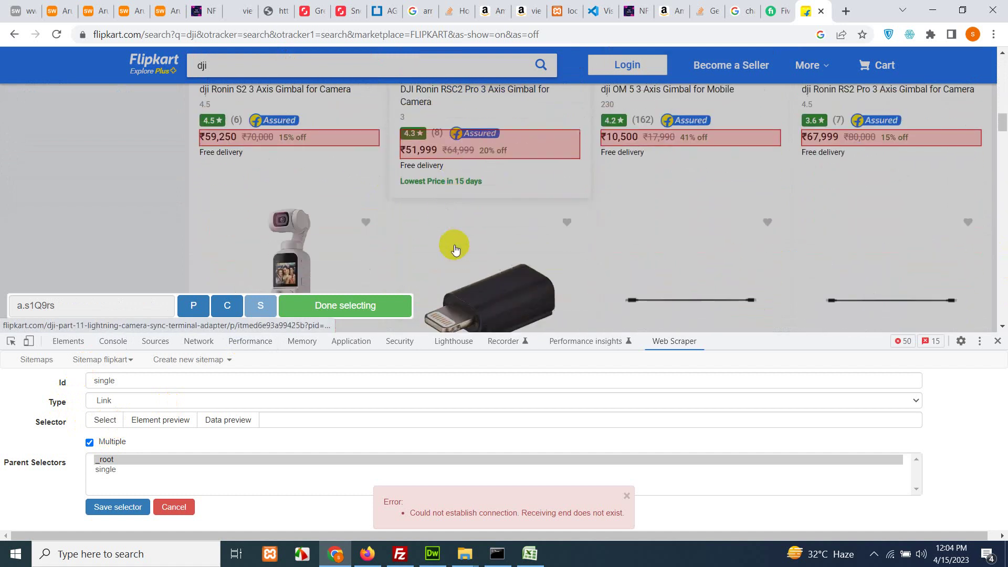
scroll(455, 247, down, 15)
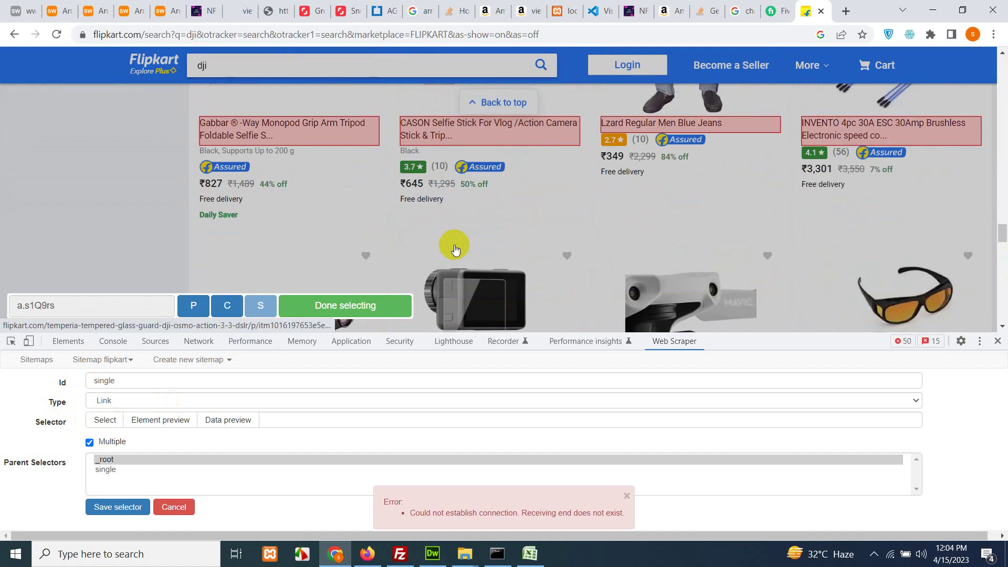
click(331, 318)
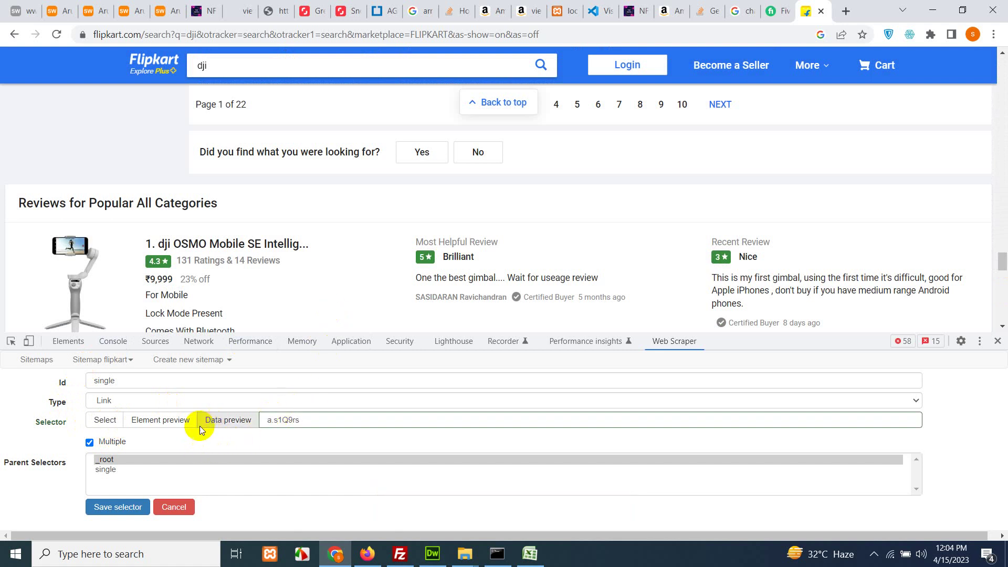
click(107, 507)
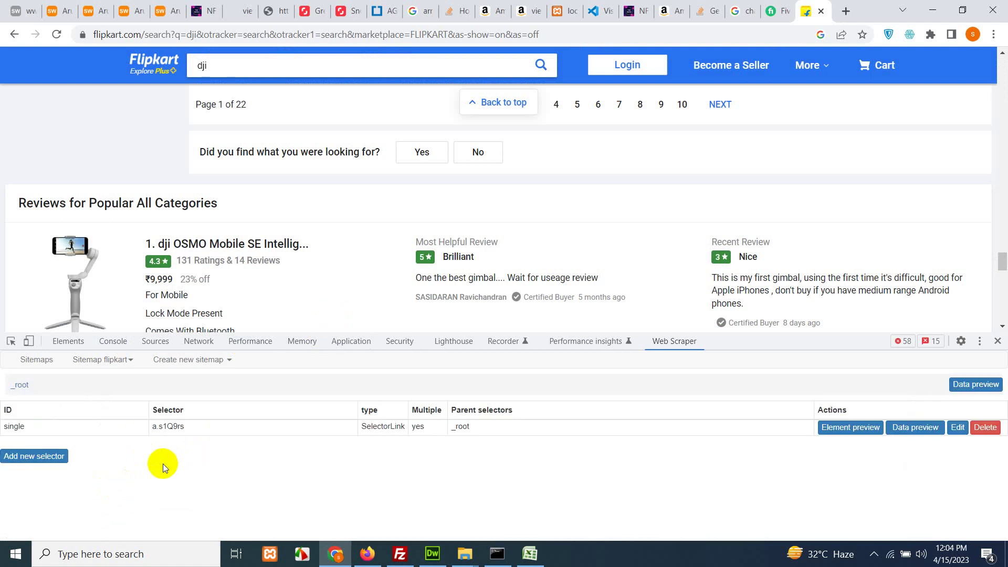
scroll(307, 246, up, 20)
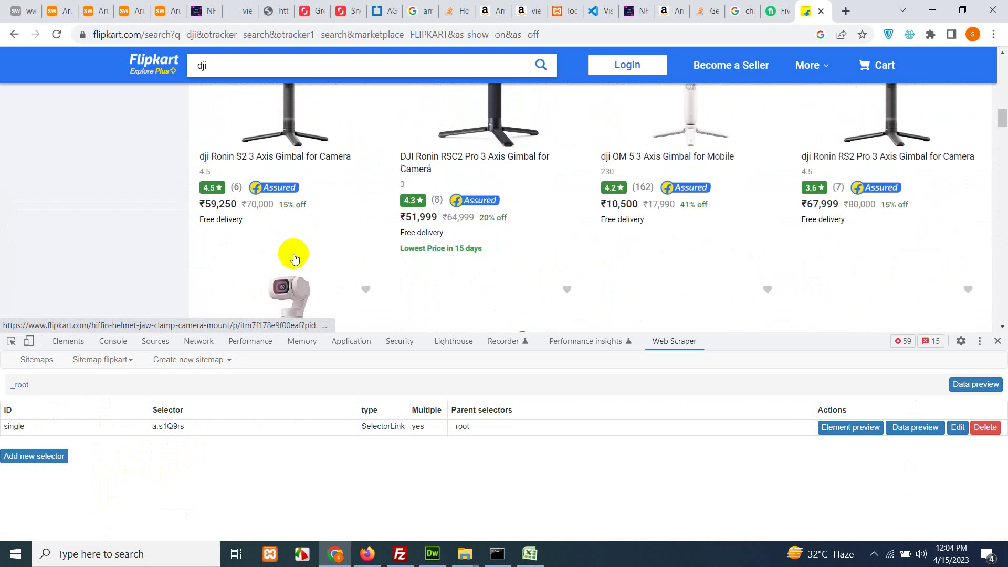
Paste and go to the DJI Ronin RSC2 Pro product URL in the search-results tab
scroll(310, 236, down, 2)
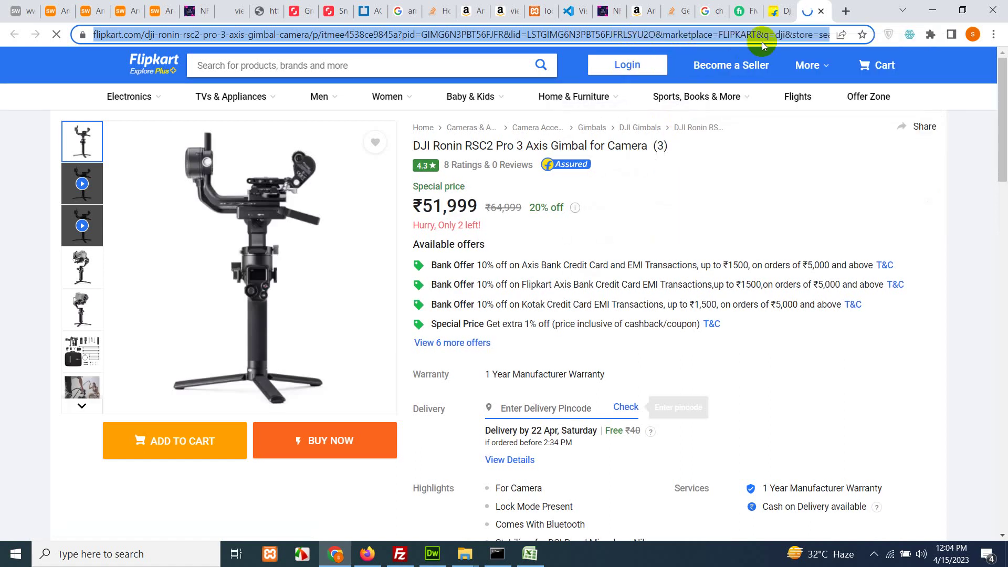
click(777, 11)
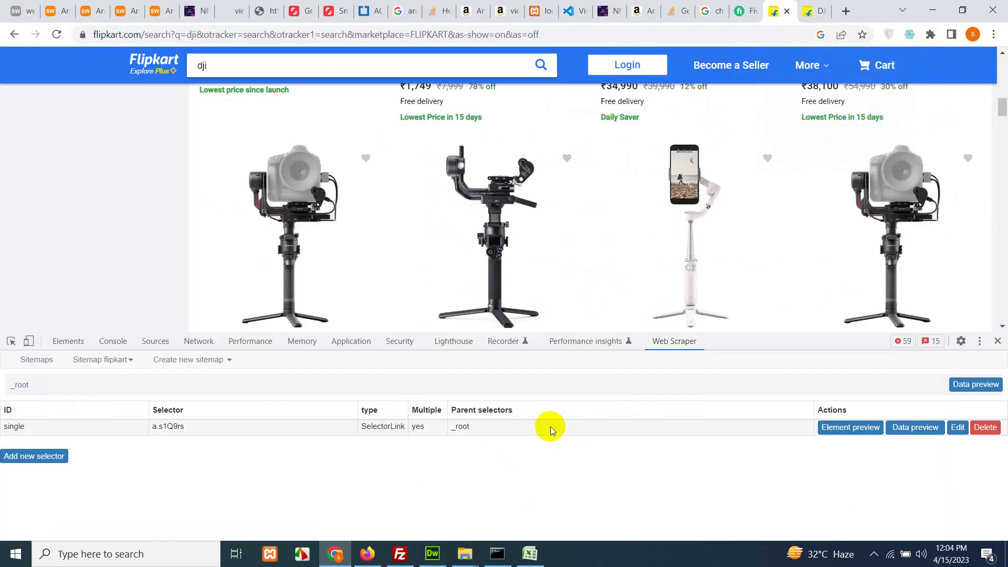
click(356, 35)
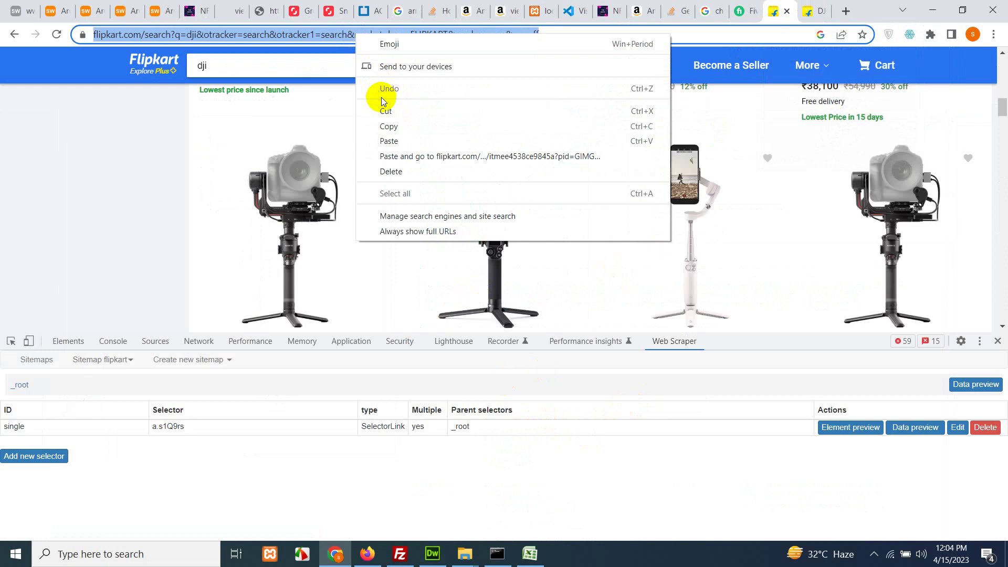
click(412, 152)
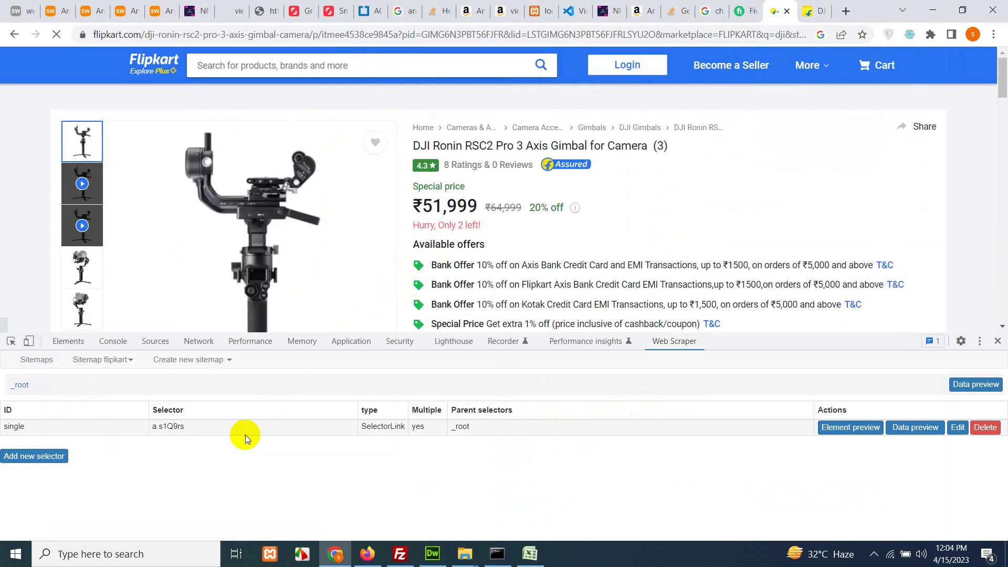
Under single, add a Text selector 'title' picking the product name (span.B_NuCl), preview it, and save
click(21, 427)
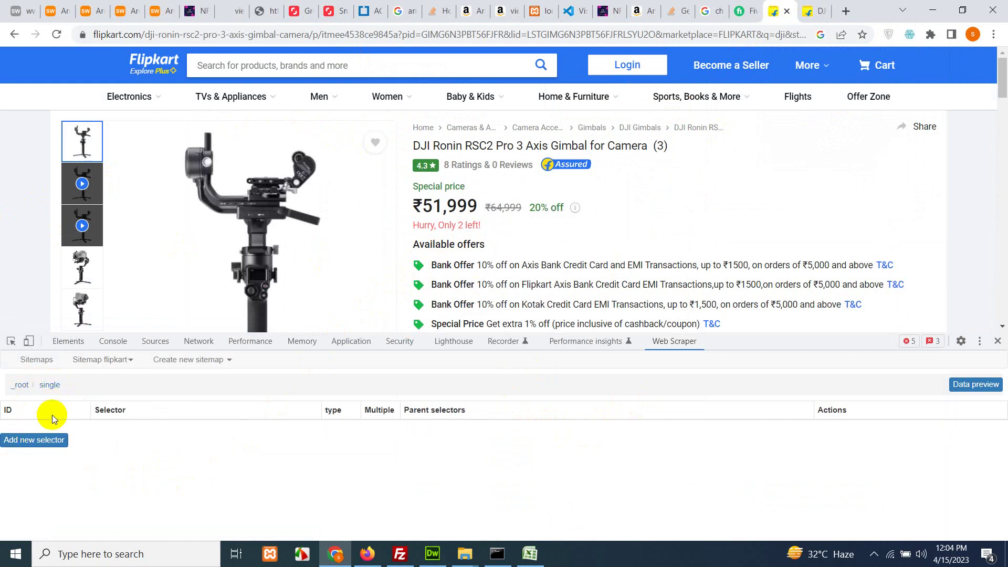
click(31, 441)
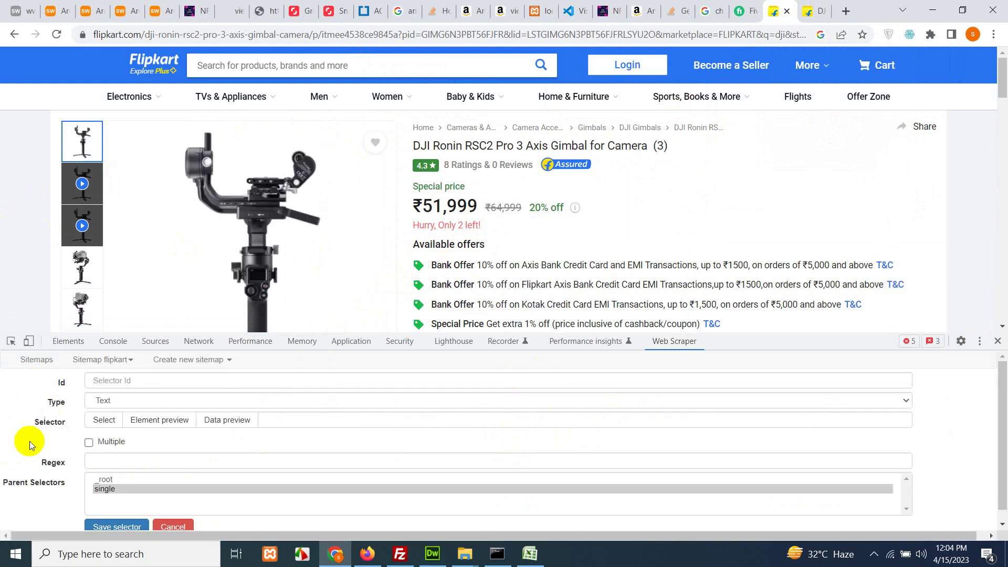
click(120, 377)
text(til)
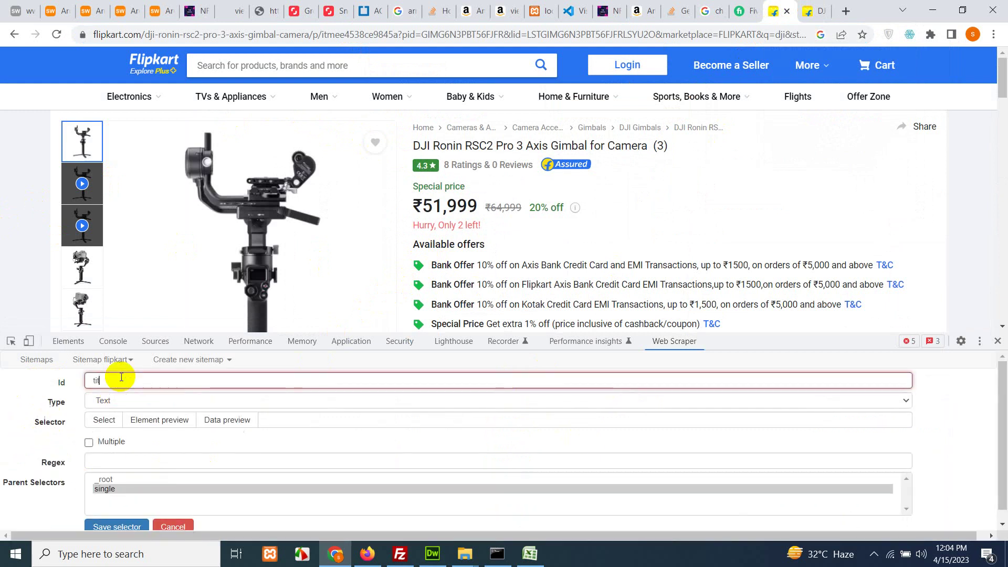
click(104, 420)
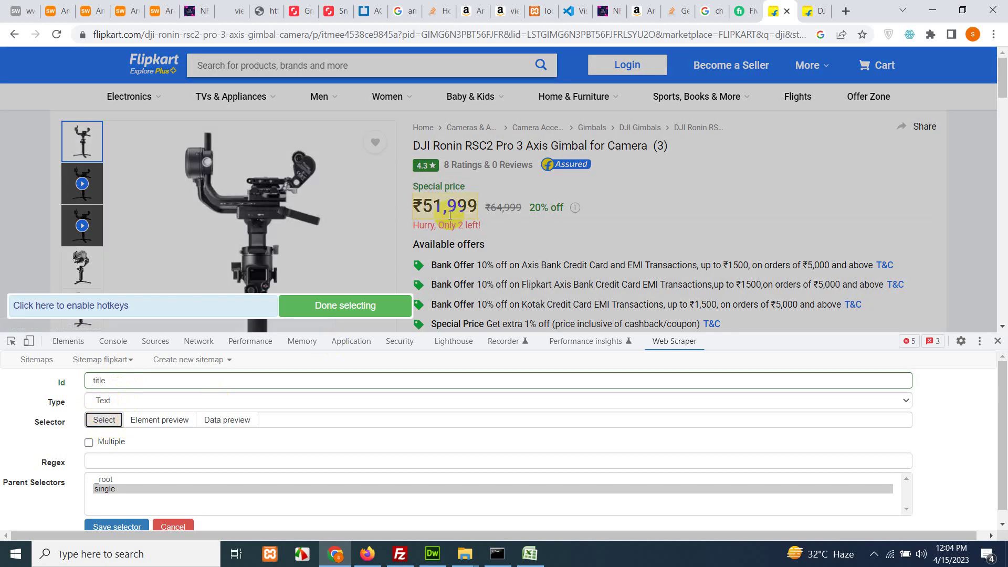
click(497, 145)
click(343, 305)
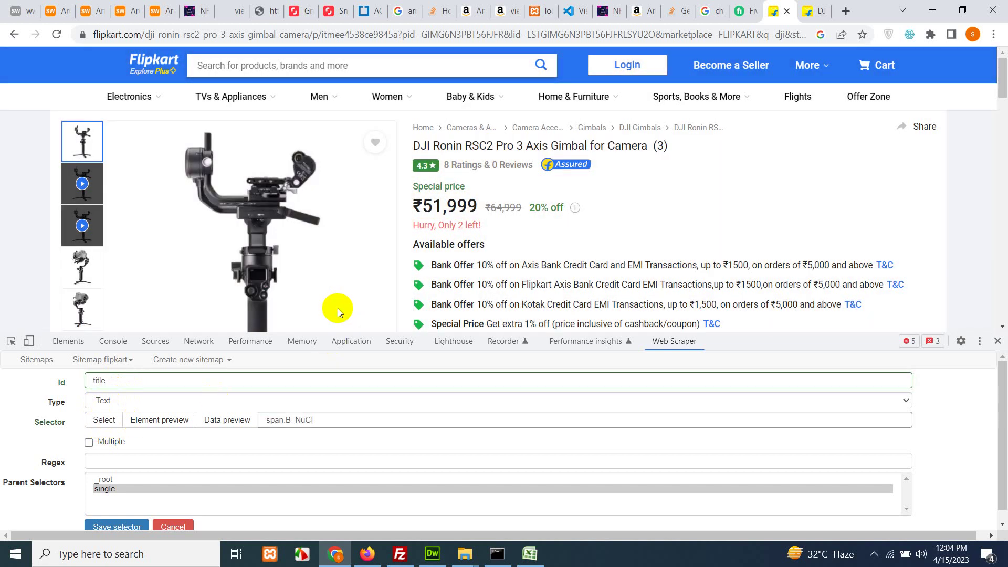
click(227, 420)
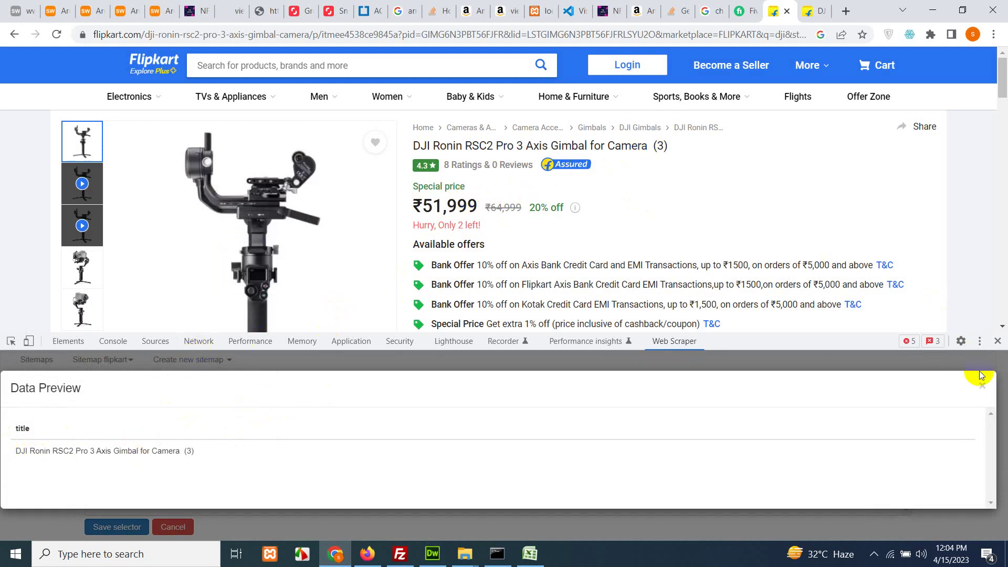
click(982, 387)
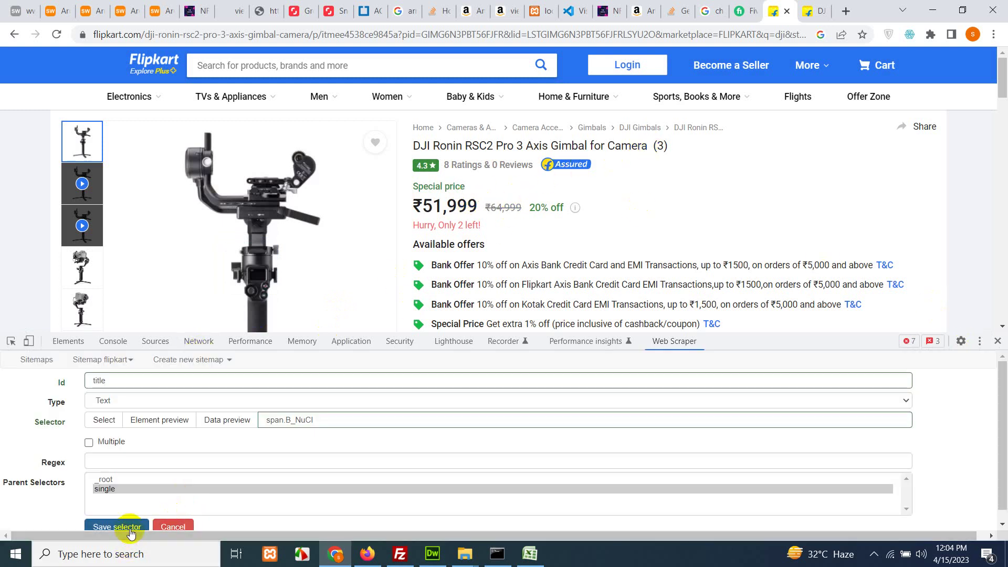
click(118, 526)
Add a Text selector 'price' picking the ₹51,999 price (div._30jeq3), preview it, and save
click(34, 455)
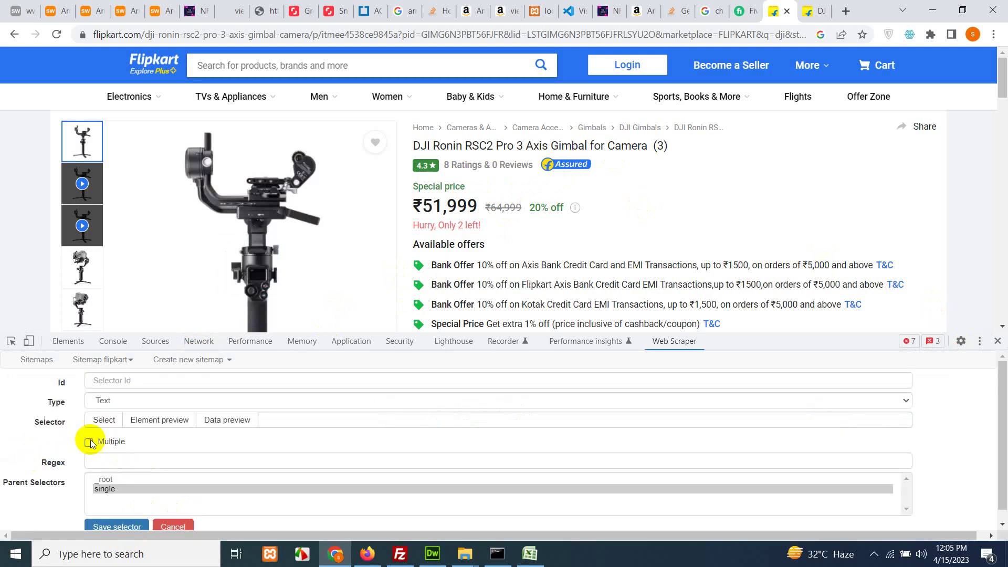
click(120, 381)
text(price)
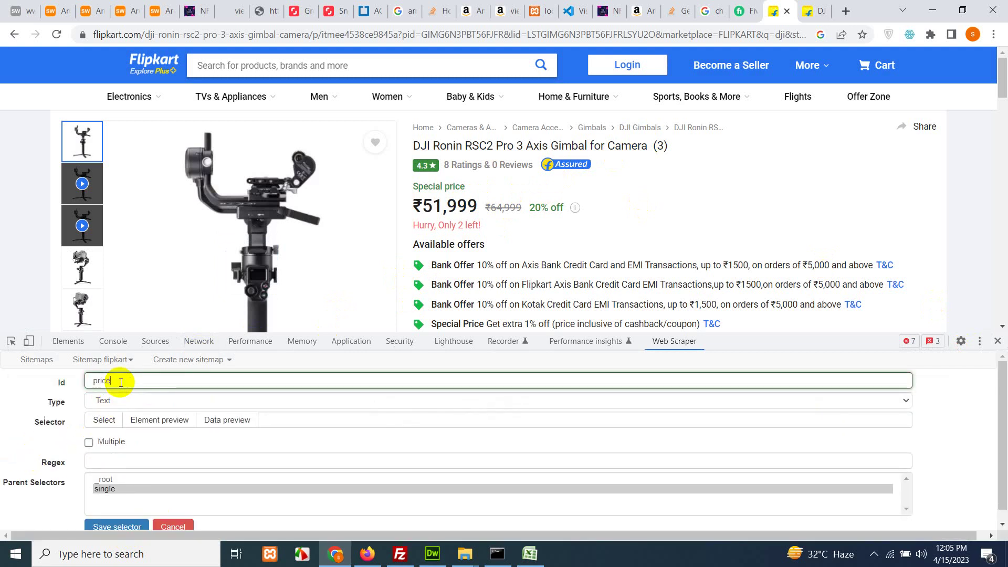
click(103, 421)
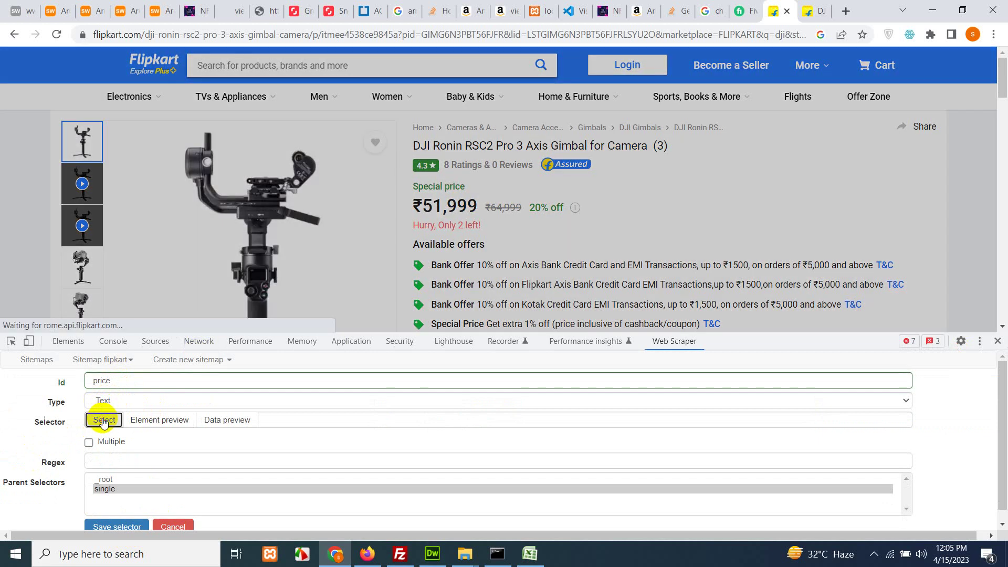
click(446, 211)
click(335, 307)
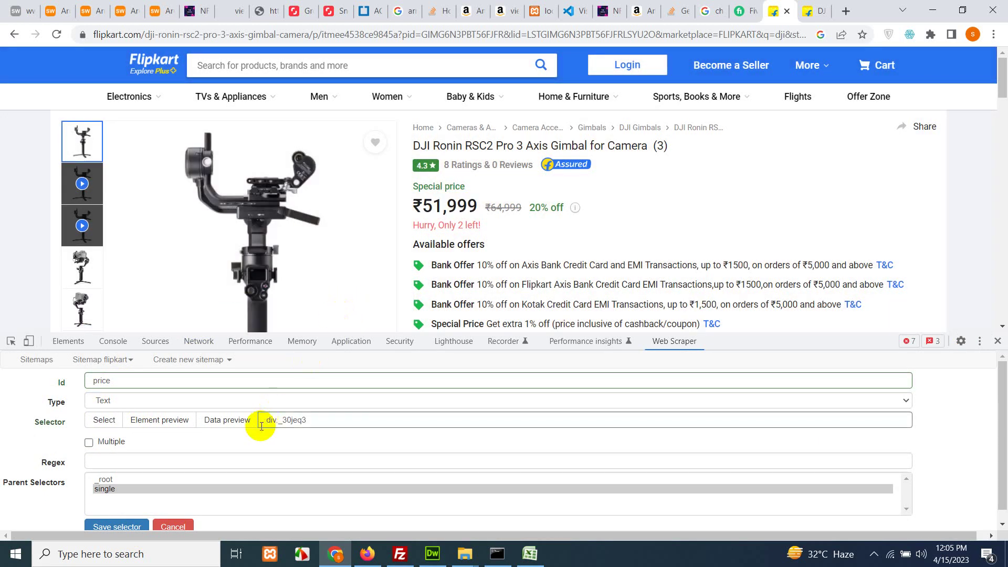
click(228, 423)
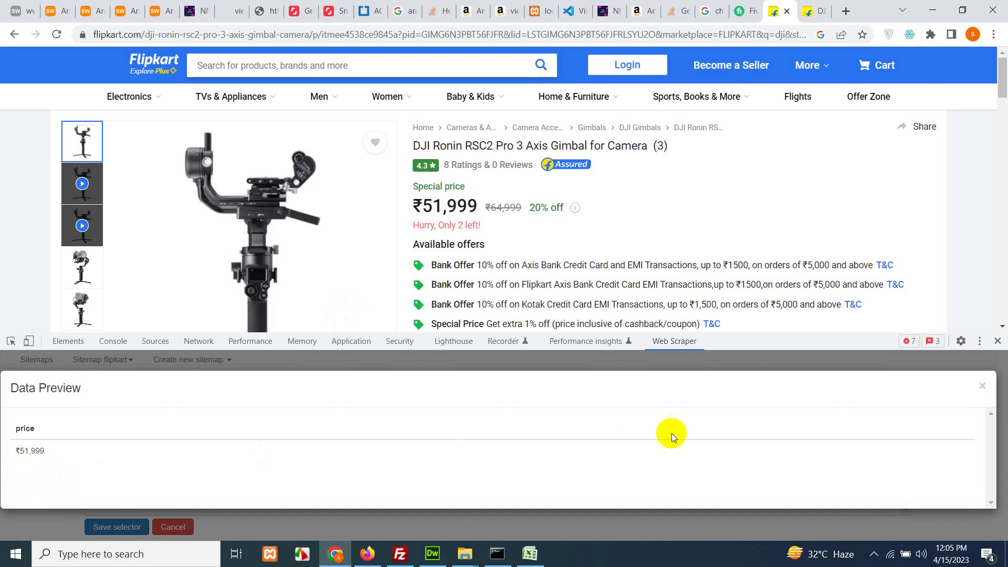
click(982, 386)
click(116, 527)
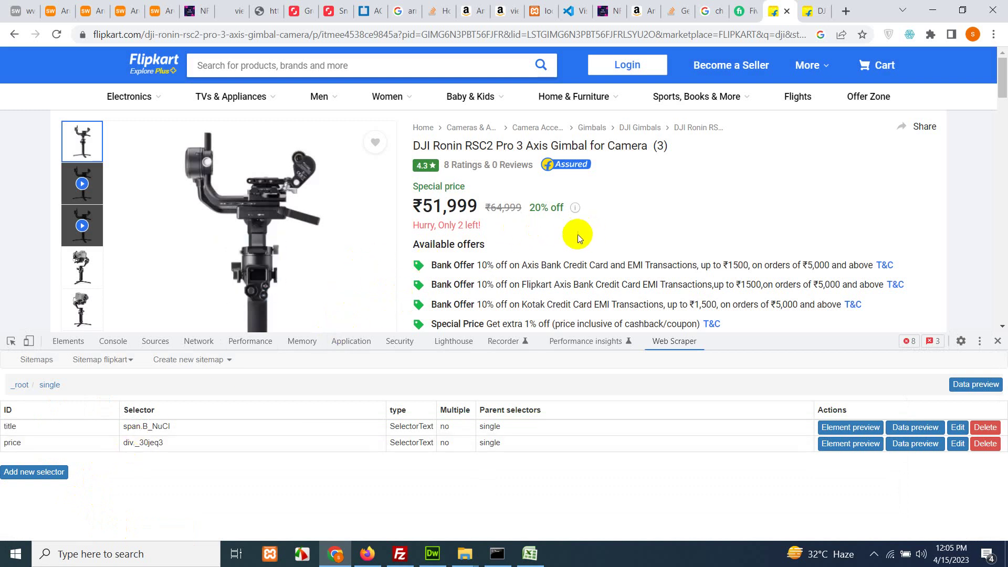
Start a new child selector with Id short and type HTML
scroll(551, 255, down, 1)
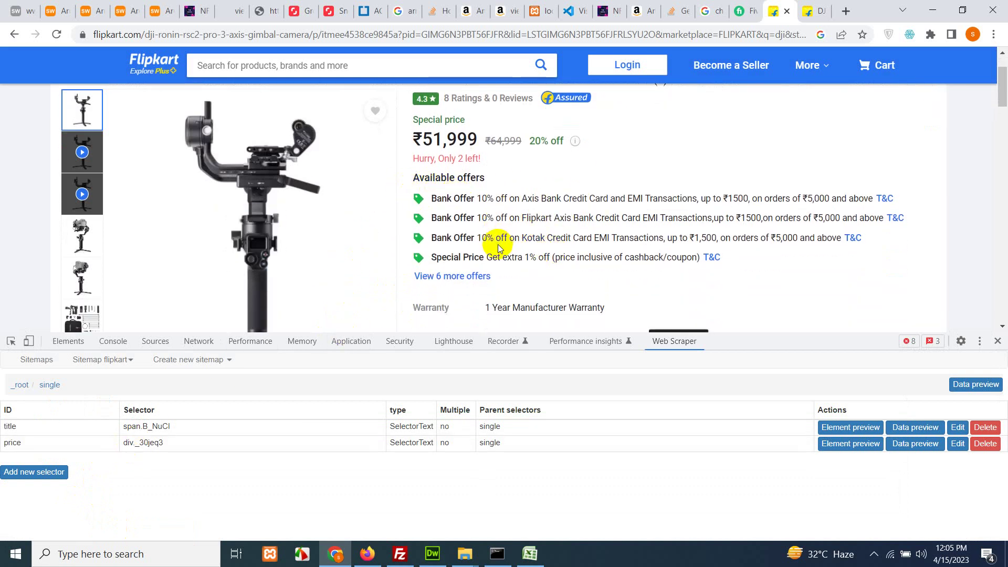
scroll(479, 239, down, 5)
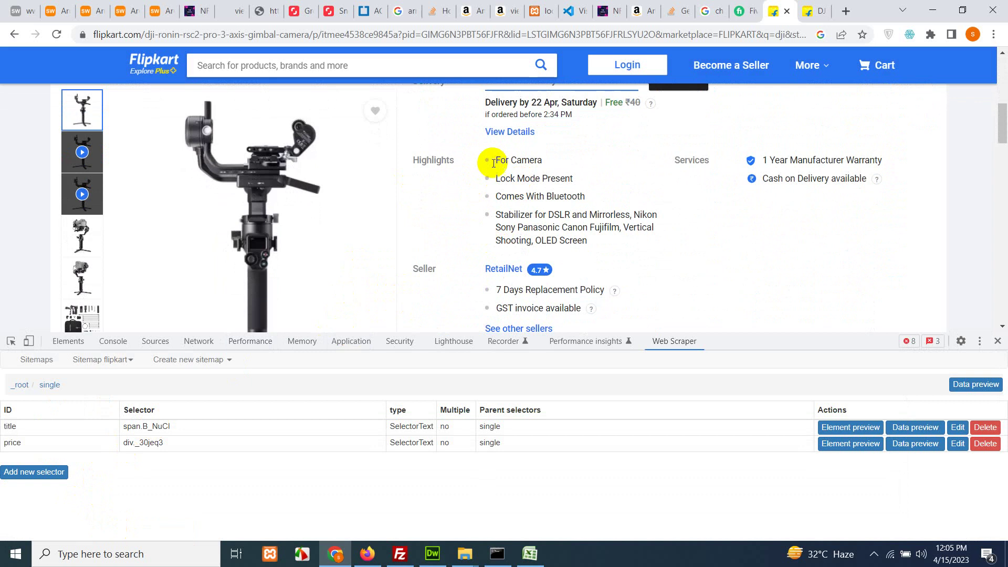
click(40, 479)
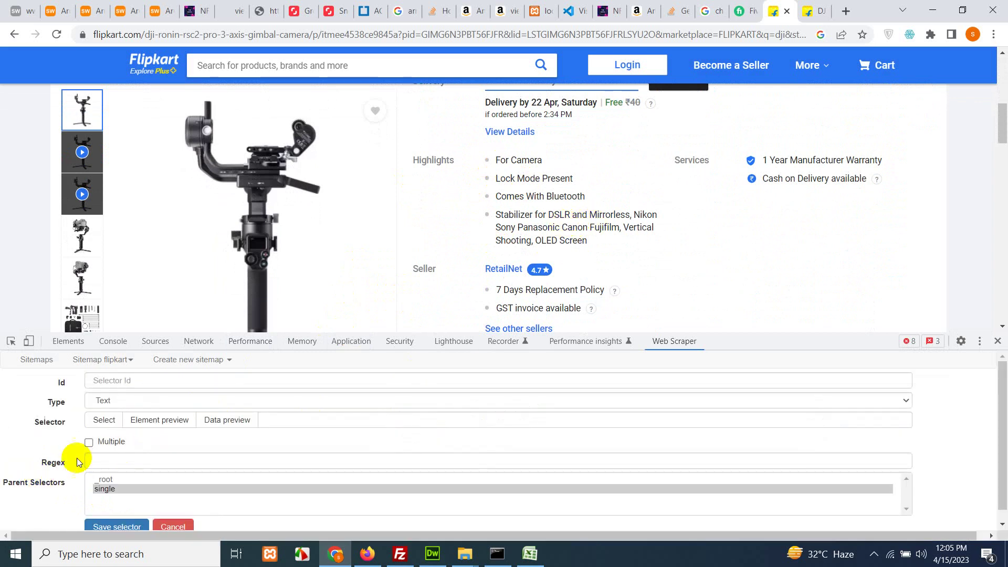
click(121, 385)
text(short)
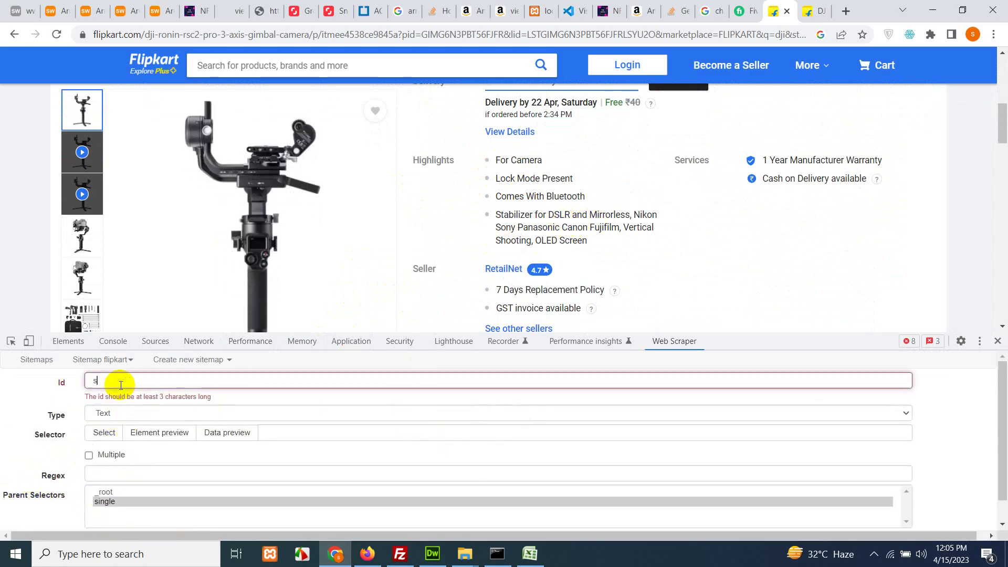
click(124, 402)
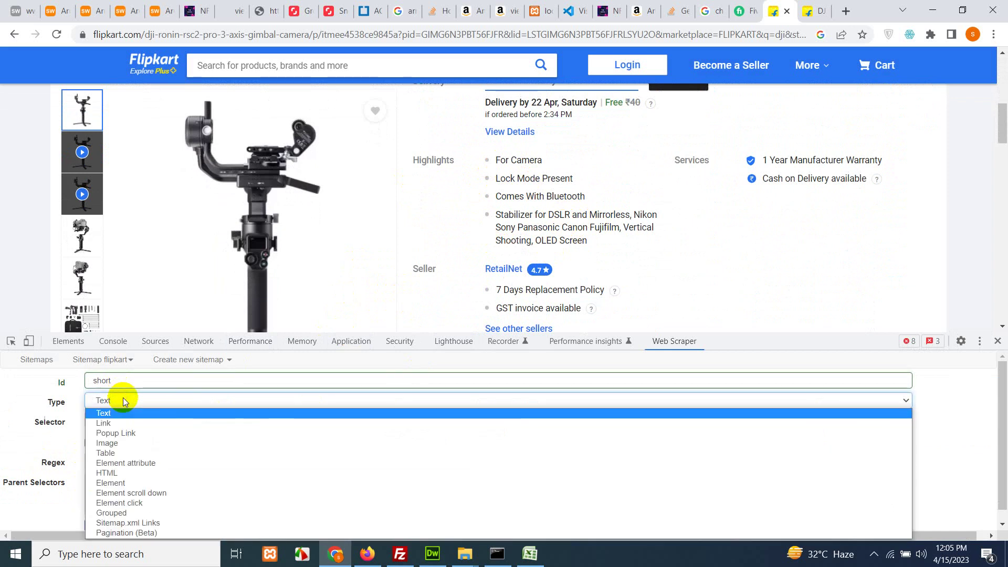
click(129, 473)
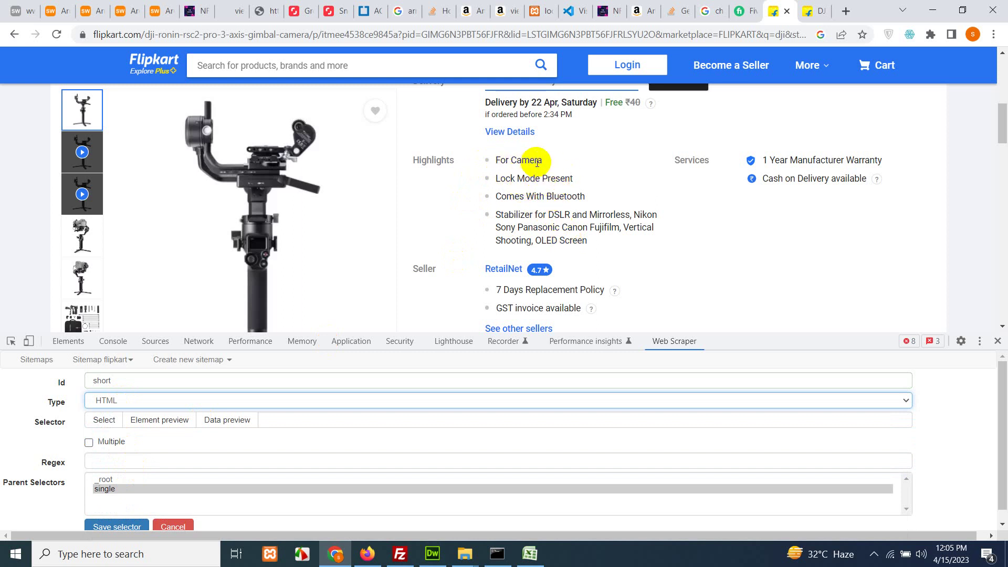
Pick the Highlights block (div._2cM9lP), preview its HTML, and save the selector
click(103, 420)
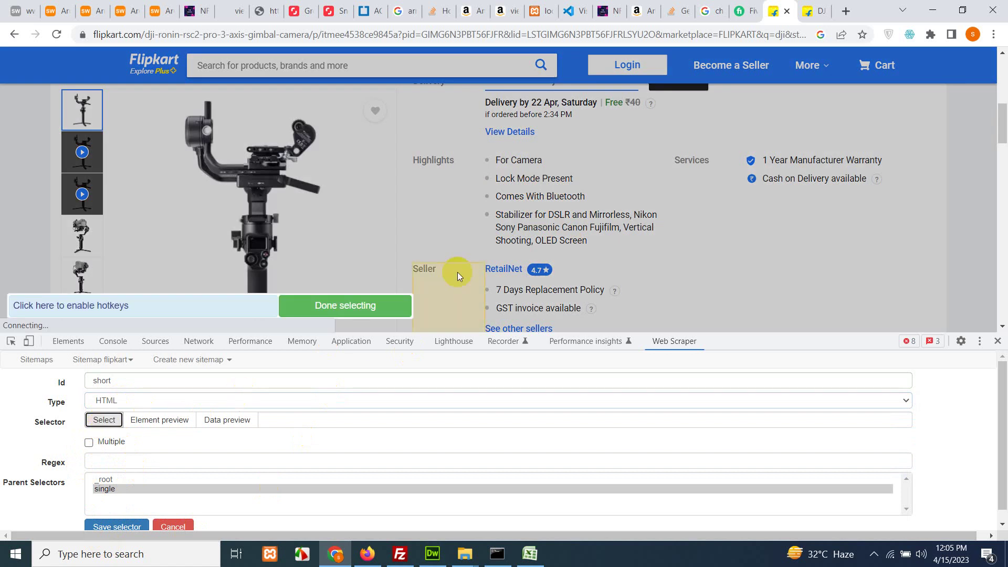
click(481, 200)
click(345, 306)
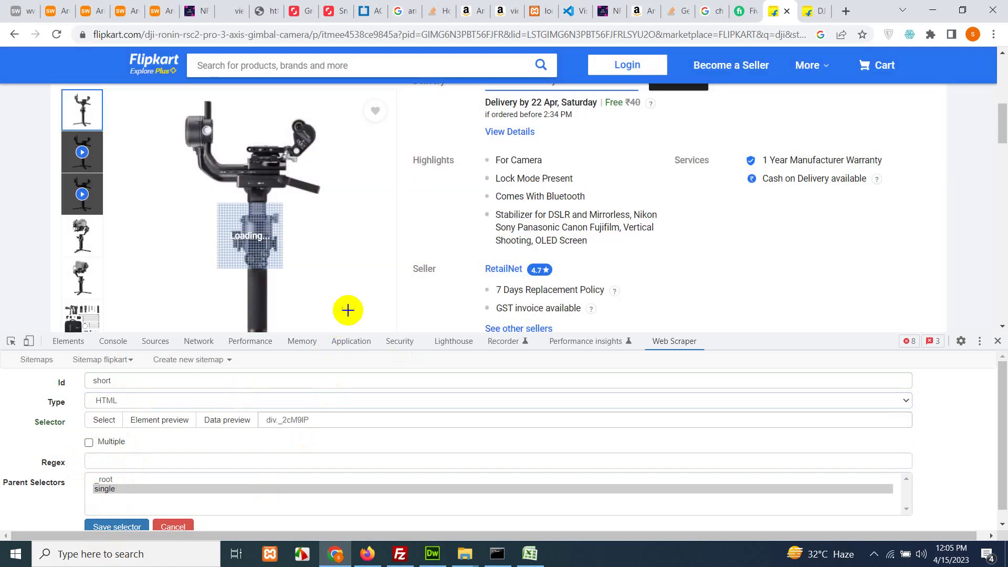
click(227, 420)
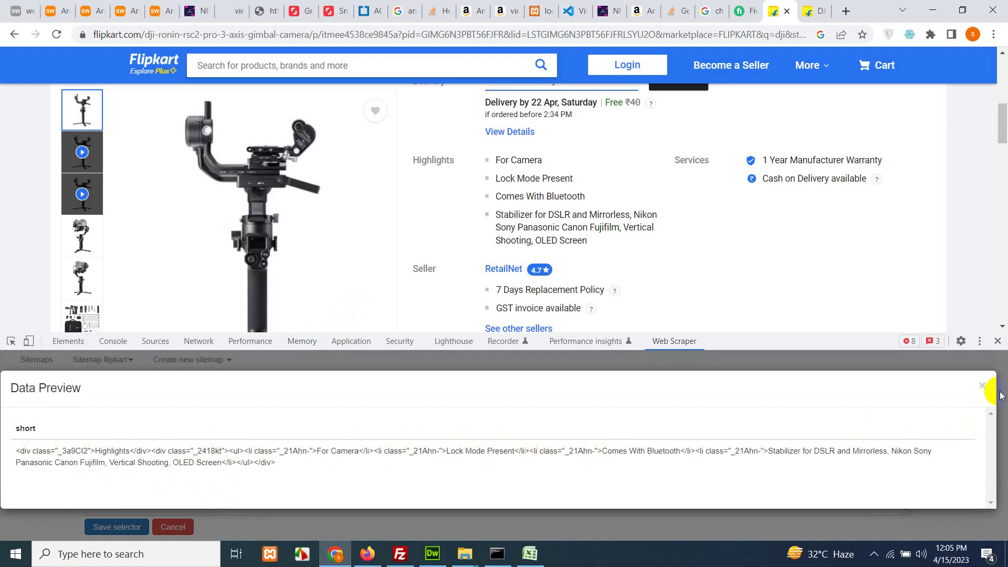
click(982, 386)
click(117, 527)
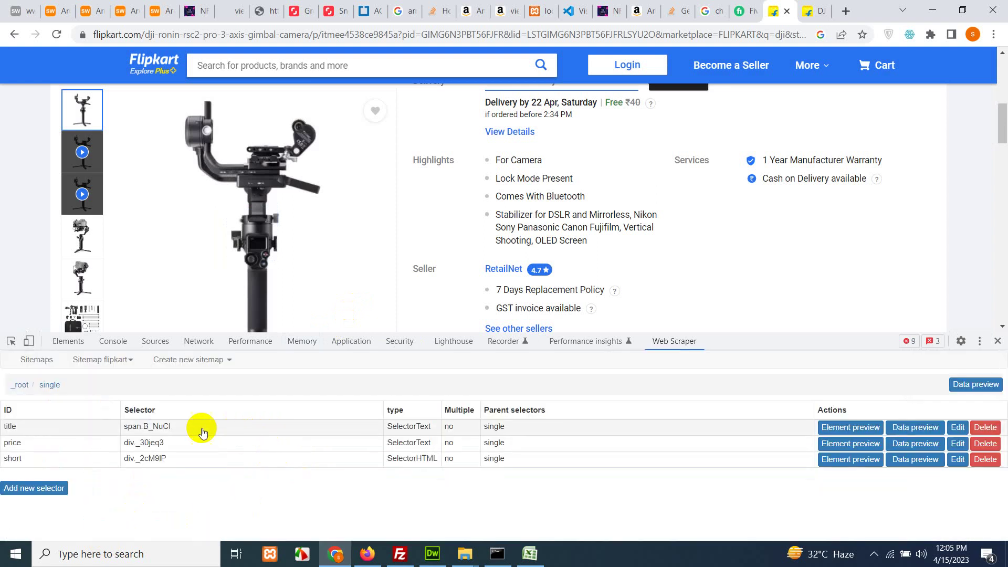
Add an Image selector named image that picks the main product photo (img._396cs4)
scroll(596, 300, down, 5)
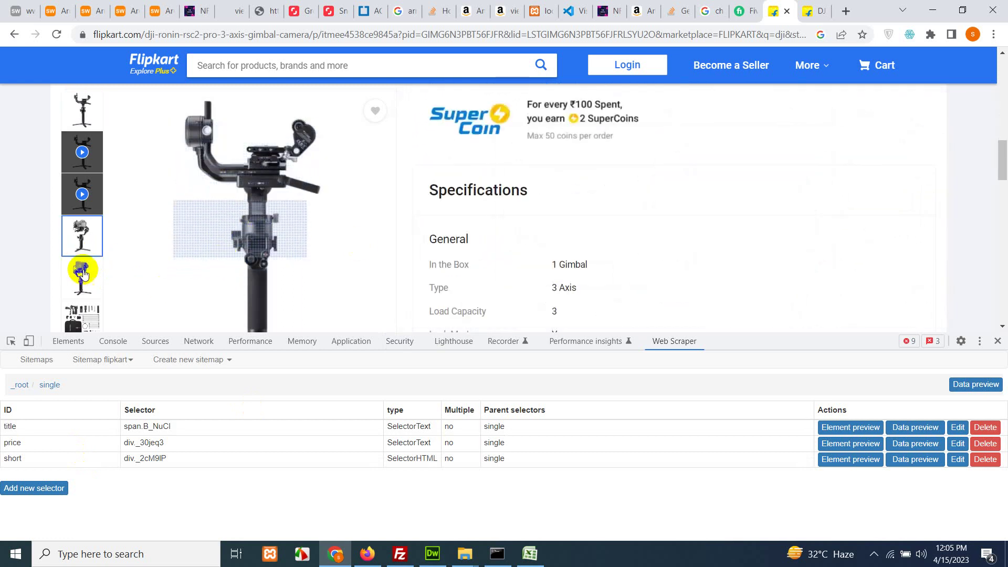
click(23, 487)
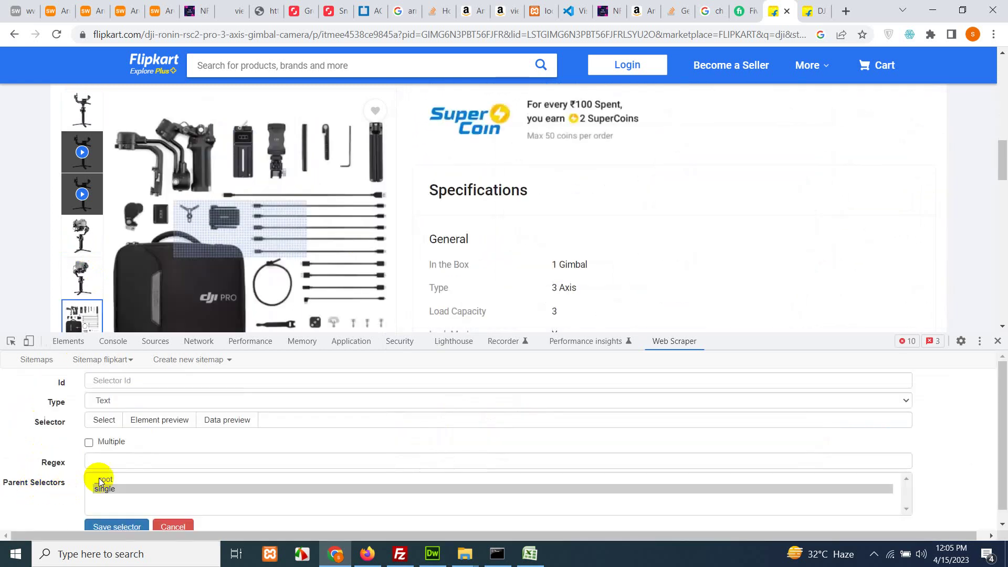
click(158, 382)
text(image)
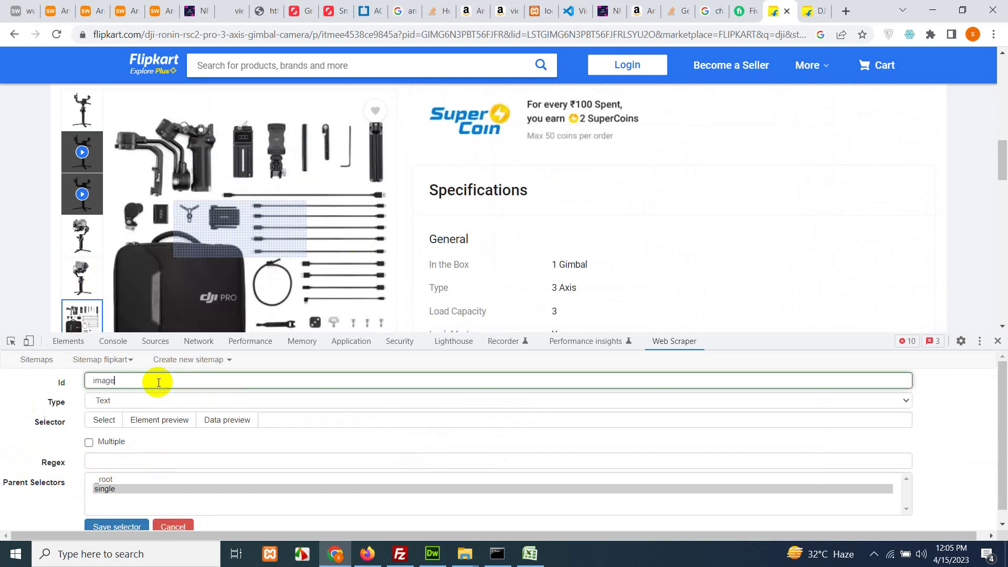
click(103, 400)
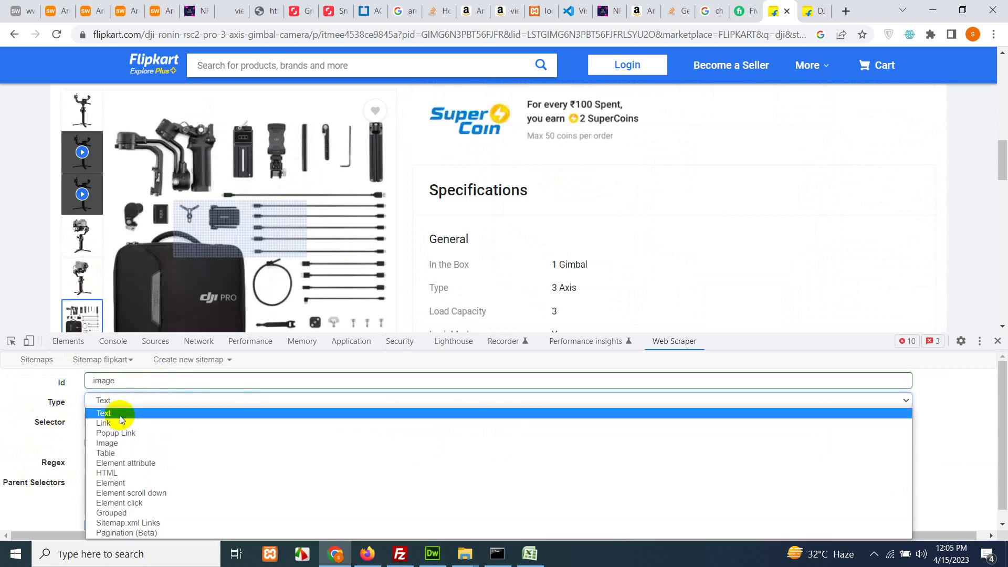
click(121, 443)
click(104, 419)
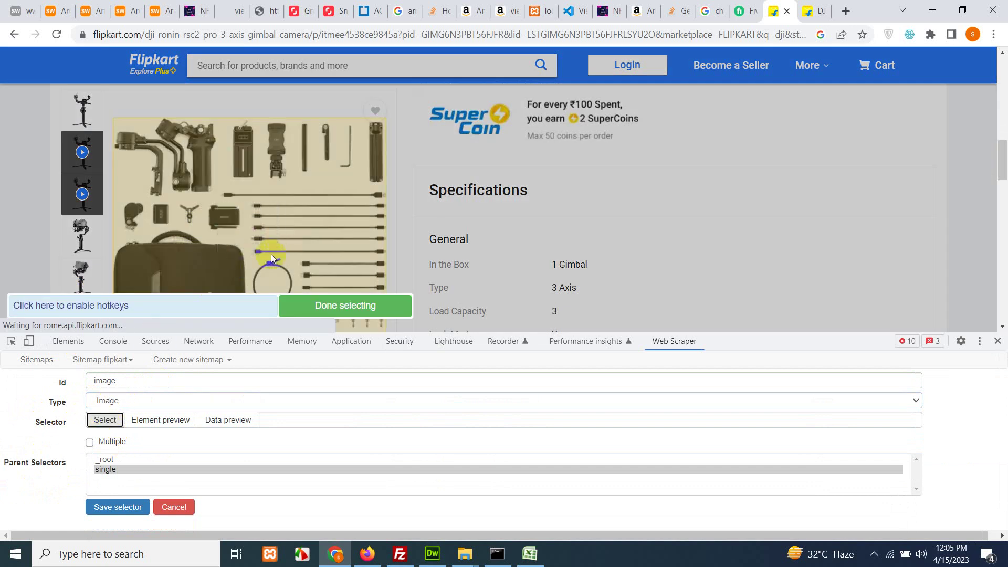
click(272, 249)
click(342, 308)
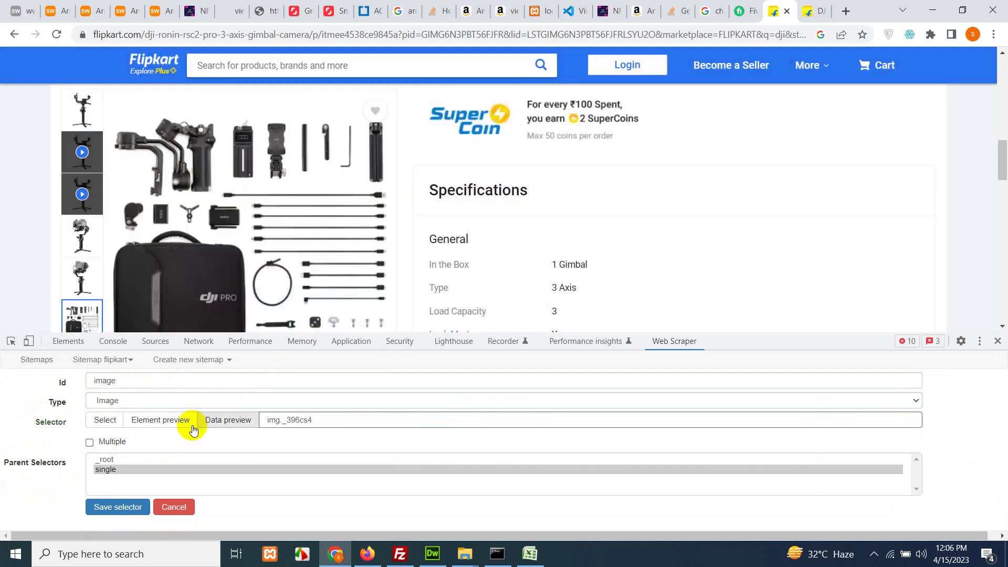
Preview the image URL, open it to verify it works, then save the selector
click(220, 430)
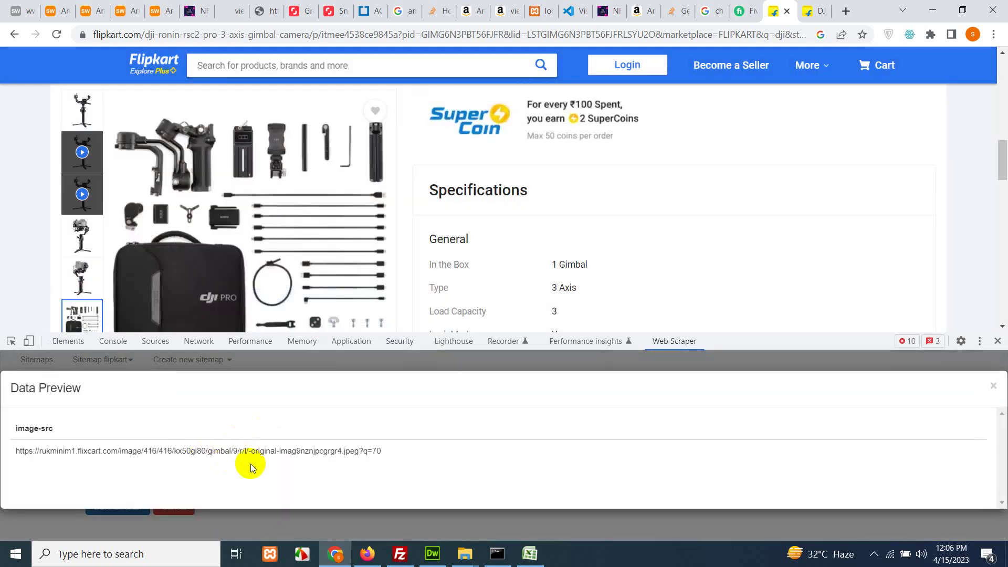
triple_click(228, 453)
right_click(228, 453)
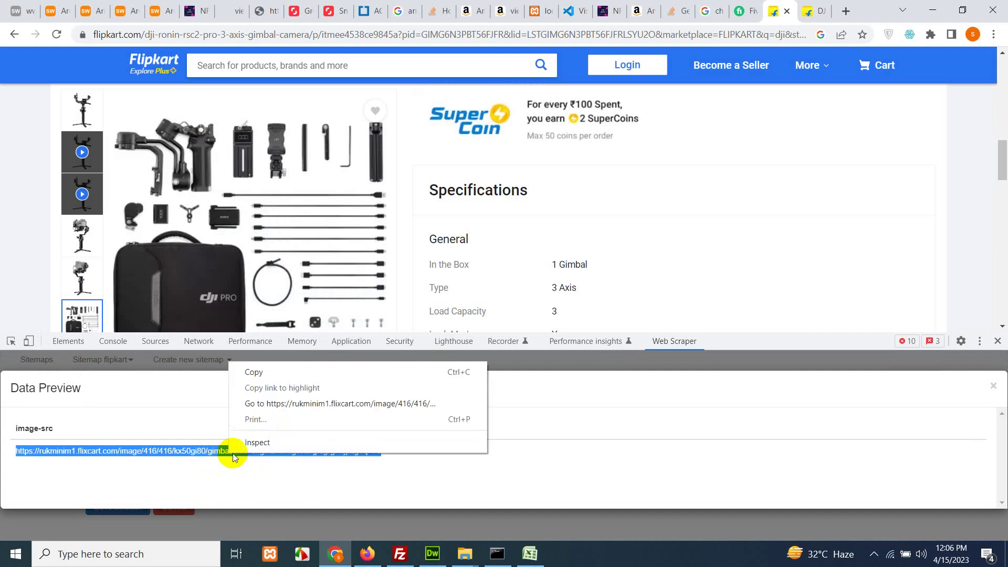
click(299, 403)
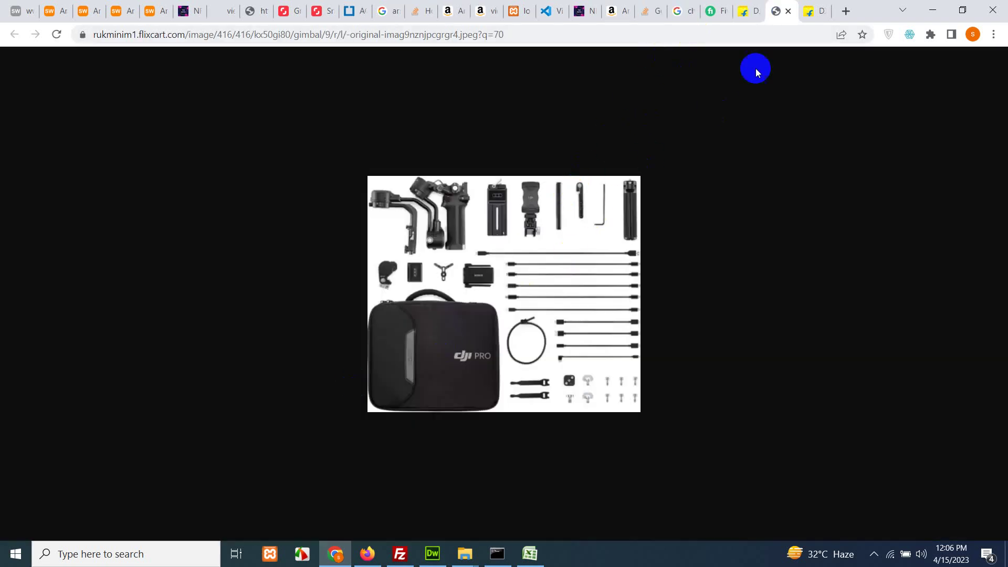
click(788, 12)
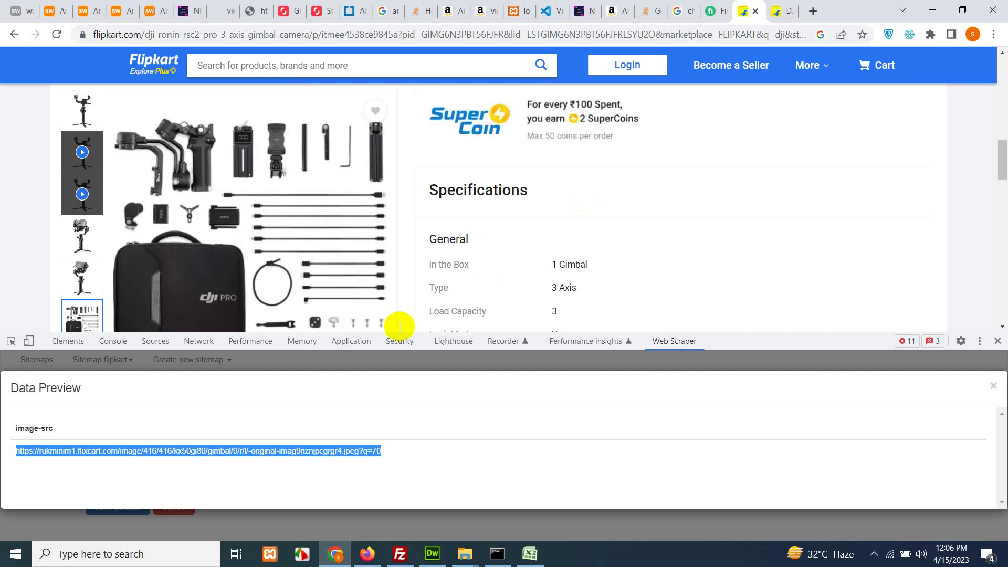
click(996, 388)
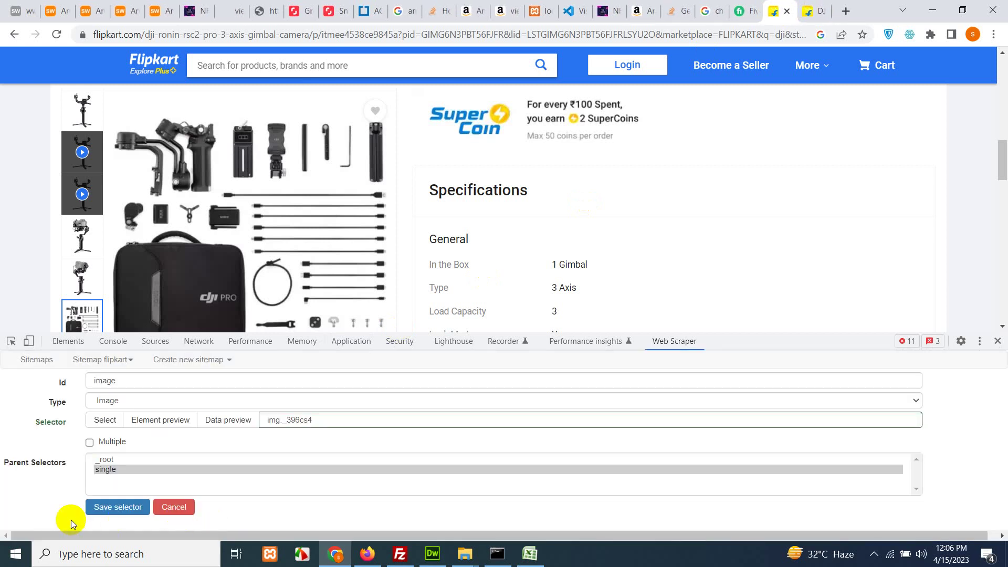
click(115, 508)
Scroll up and down the DJI Ronin product page to review its details
scroll(614, 223, up, 6)
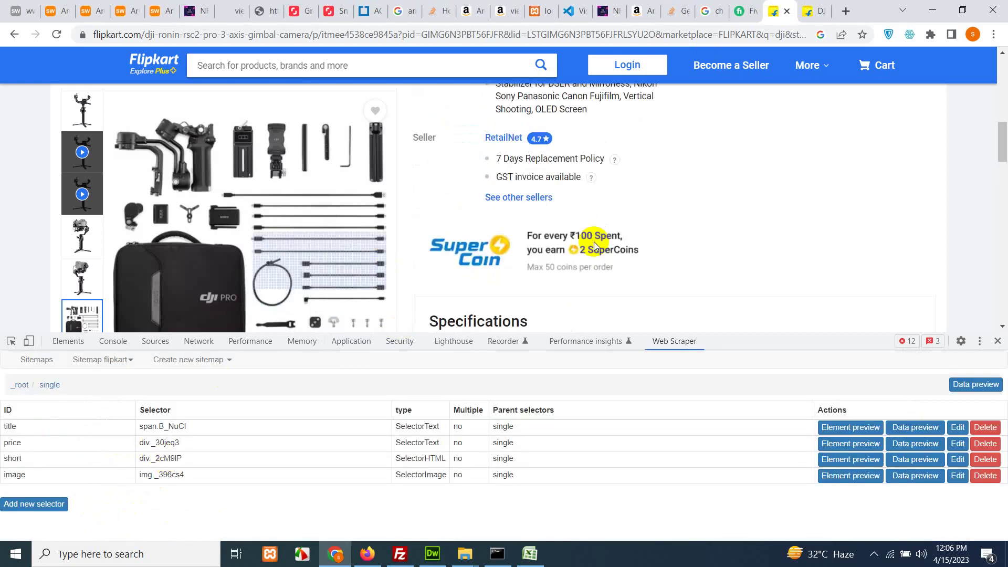
scroll(594, 242, down, 15)
scroll(594, 254, down, 10)
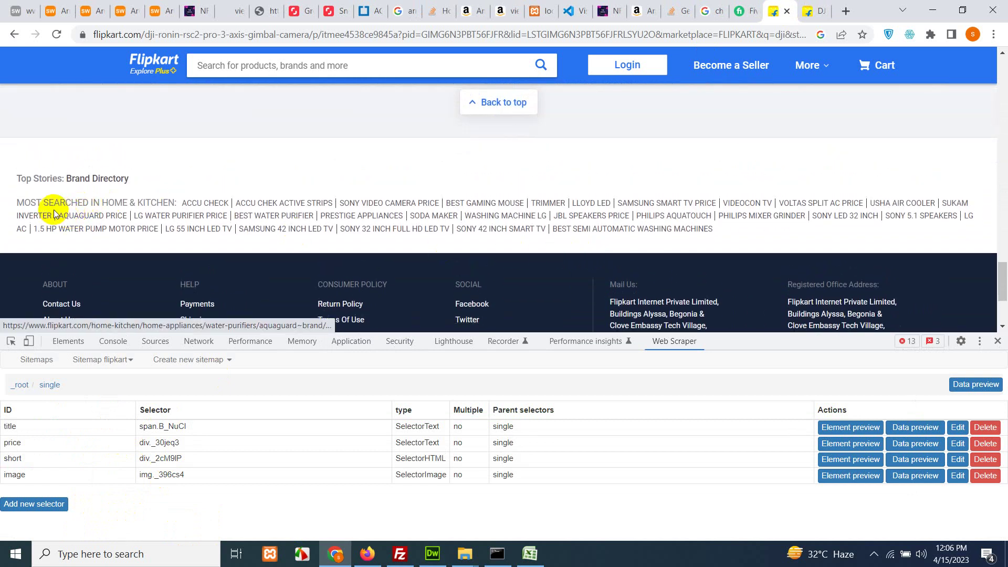
scroll(386, 293, up, 10)
scroll(653, 271, down, 5)
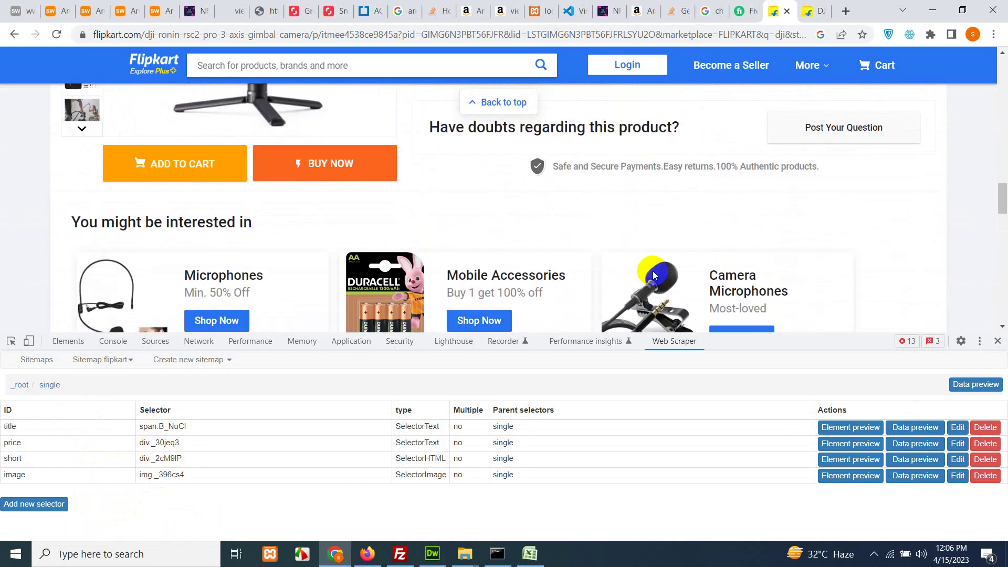
scroll(634, 266, up, 2)
scroll(632, 263, down, 10)
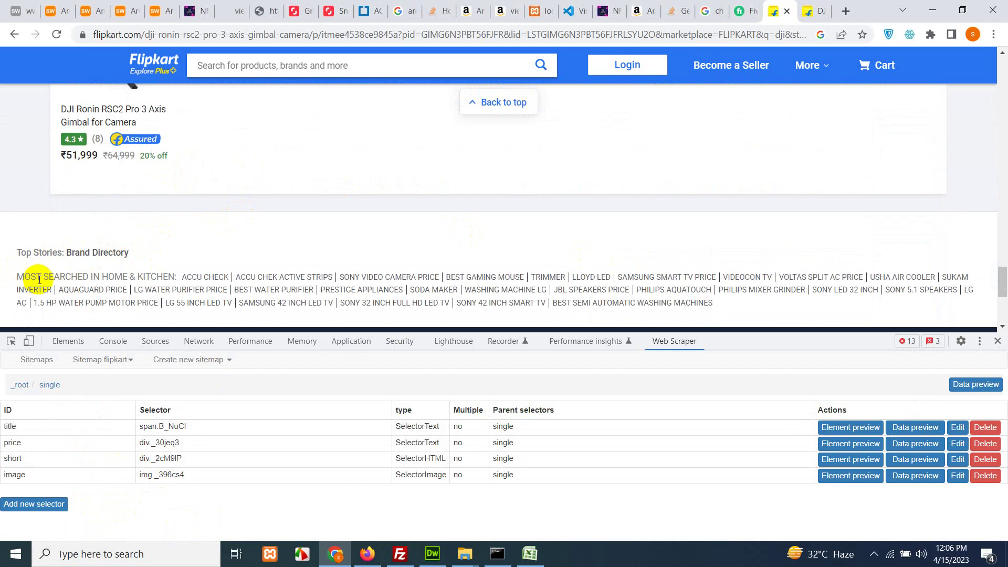
scroll(463, 283, up, 10)
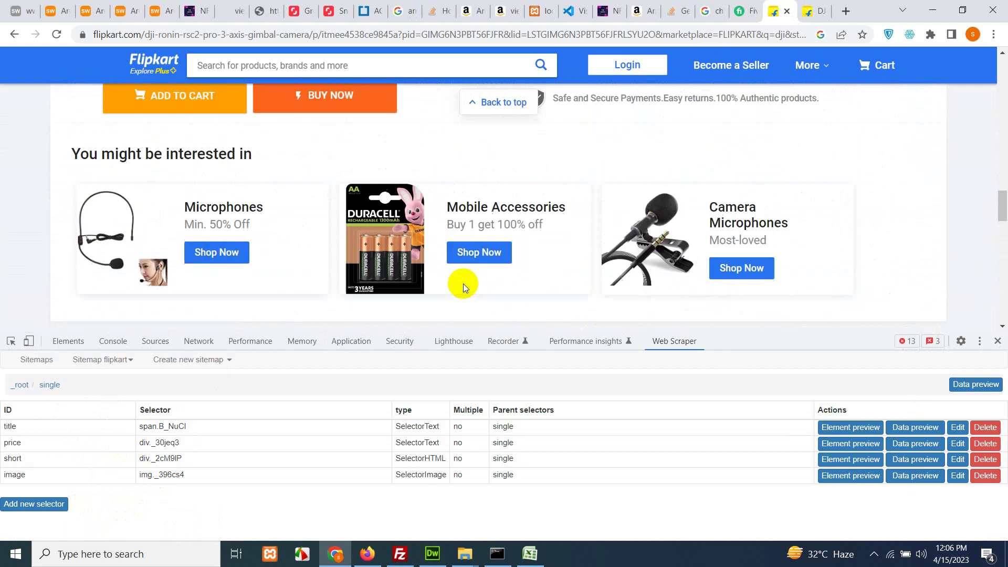
scroll(591, 284, up, 8)
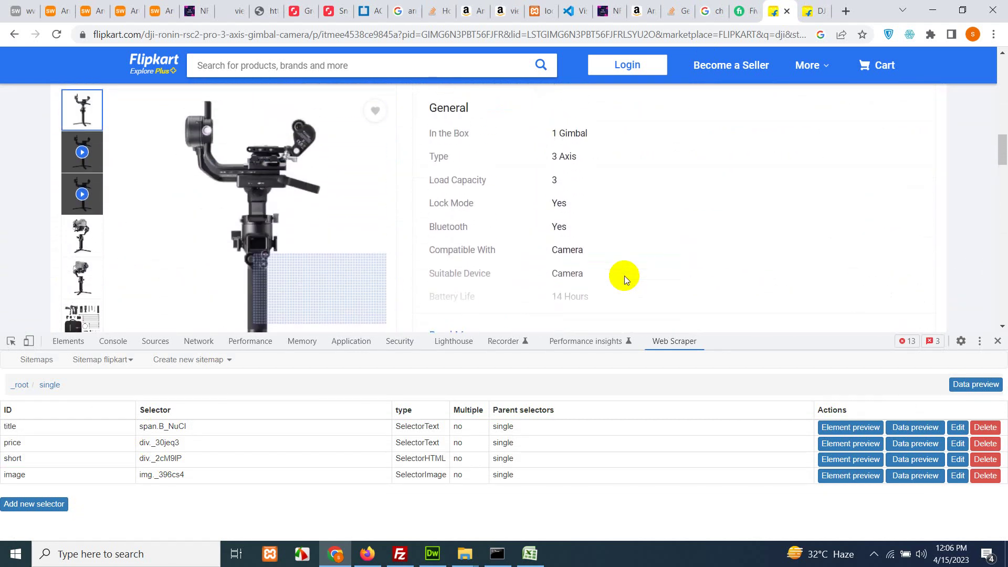
scroll(476, 161, up, 1)
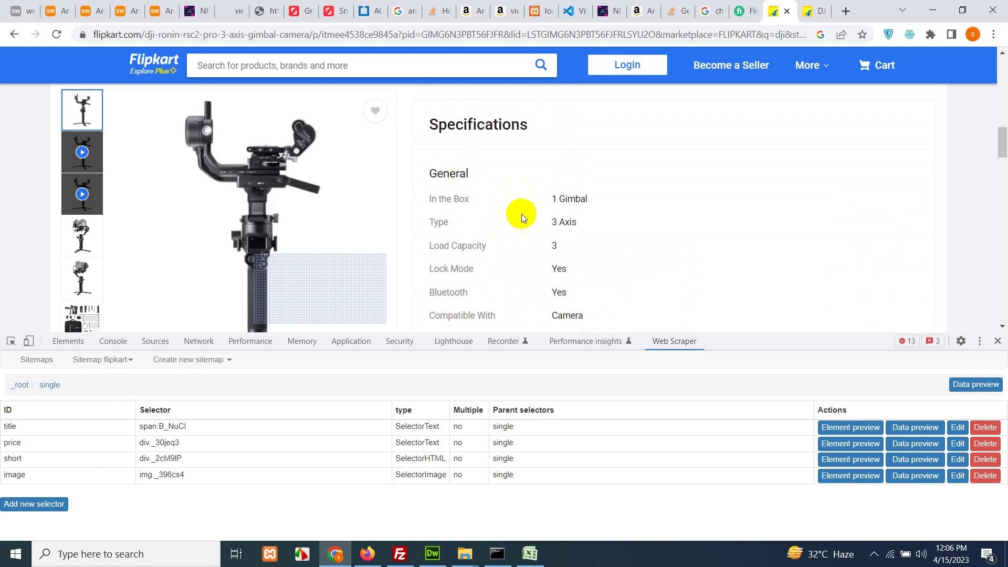
scroll(521, 214, down, 2)
Expand the full Specifications with Read More and bring up a blank selector form under single
click(460, 268)
scroll(581, 252, down, 1)
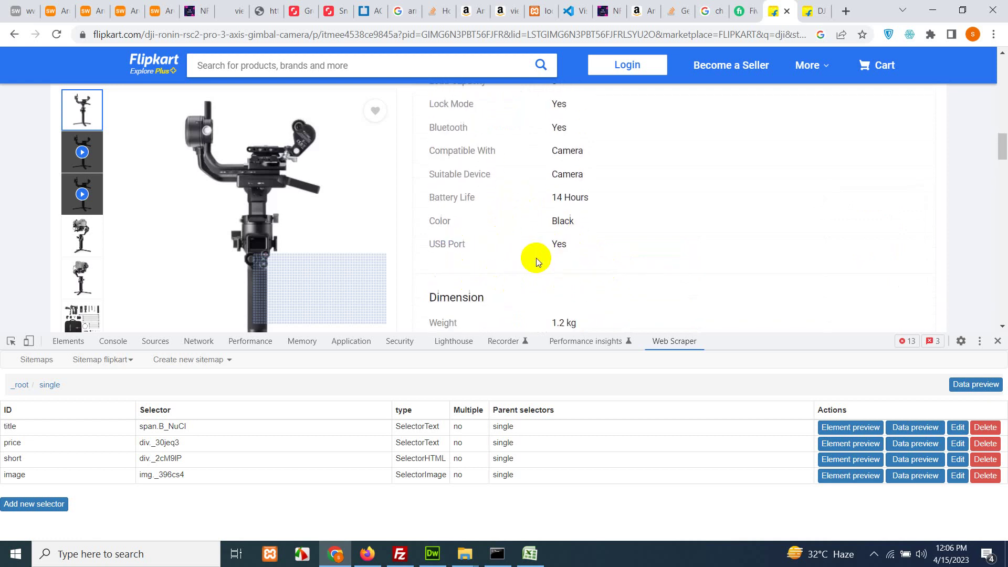
scroll(534, 246, down, 7)
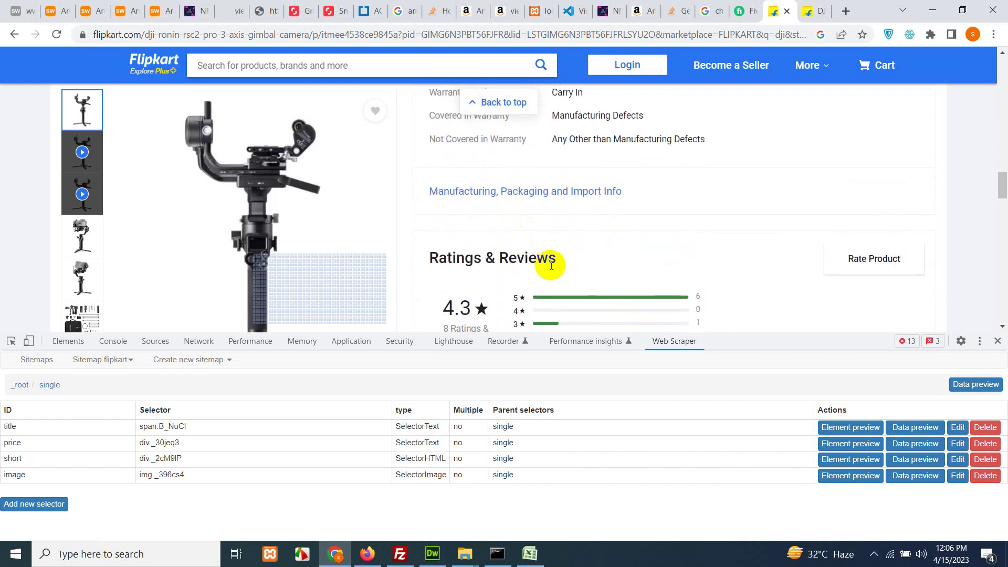
scroll(549, 265, up, 6)
click(51, 504)
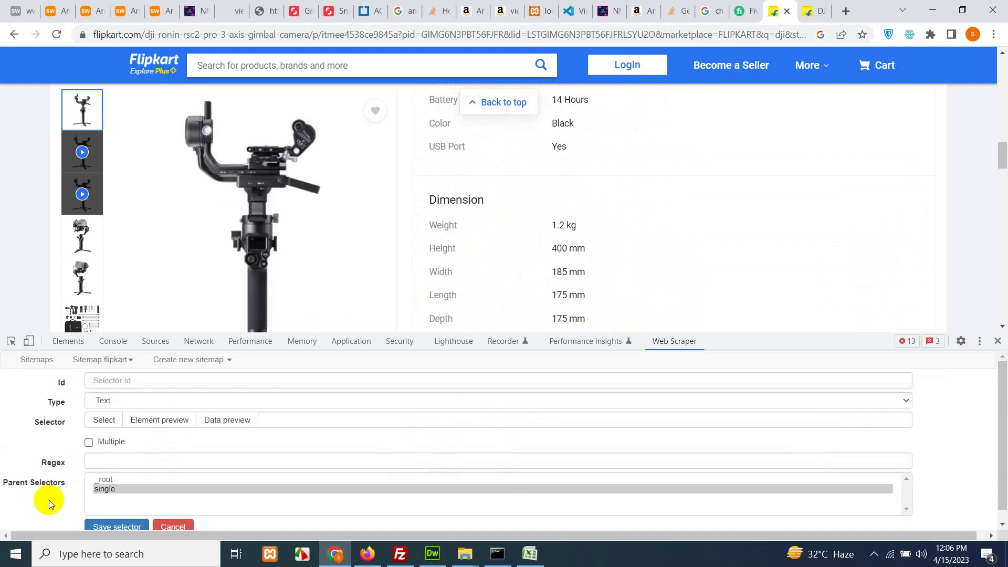
Create a new selector with Id description and Type HTML
click(158, 378)
text(description)
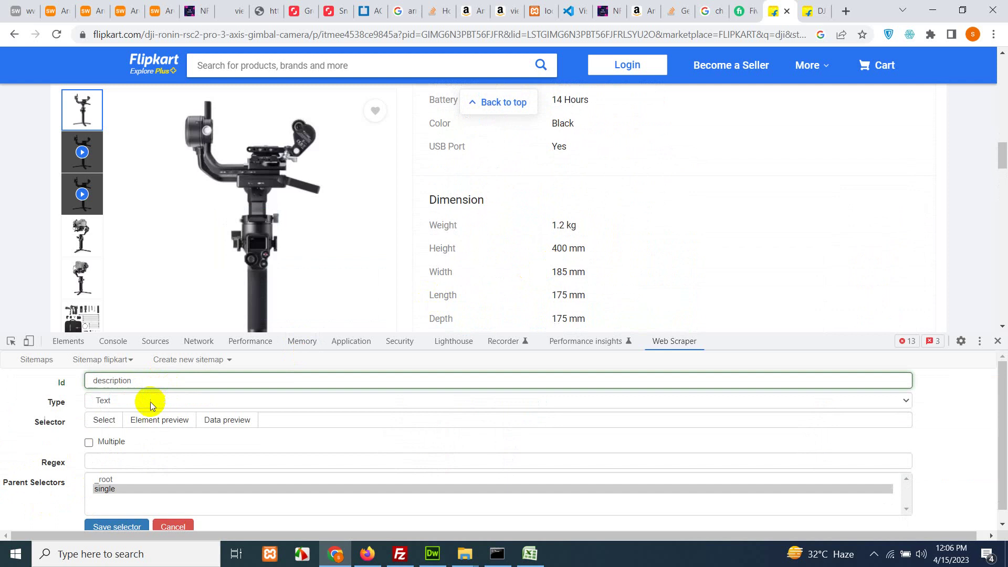
click(151, 402)
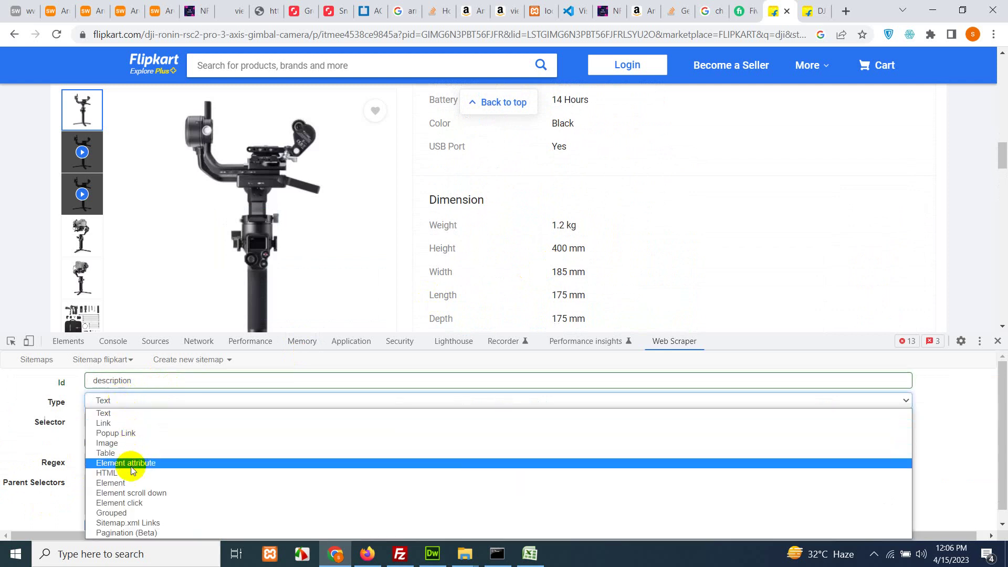
click(131, 472)
Select the product's General specifications block as the description selector's element
click(108, 421)
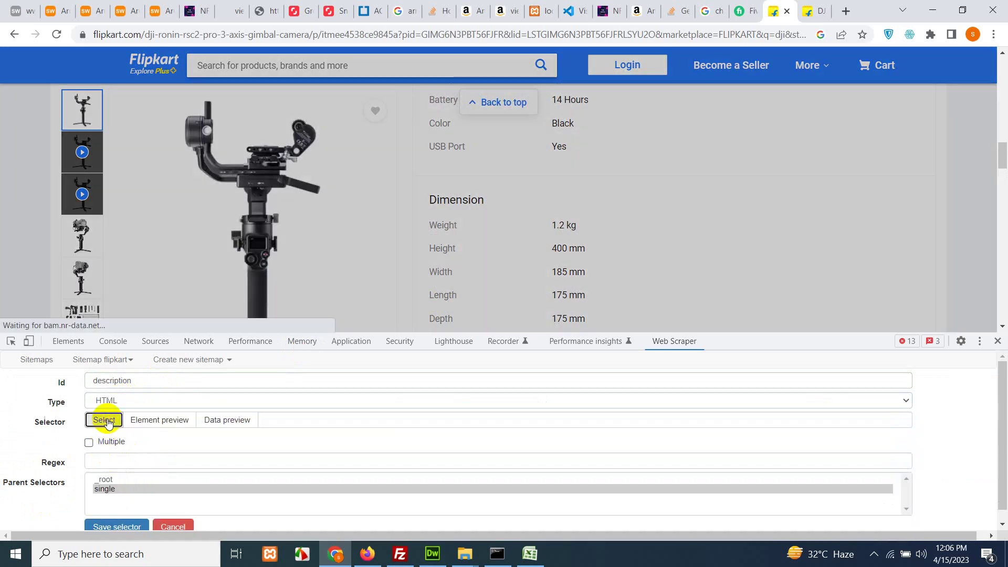
scroll(564, 200, up, 2)
scroll(568, 211, up, 5)
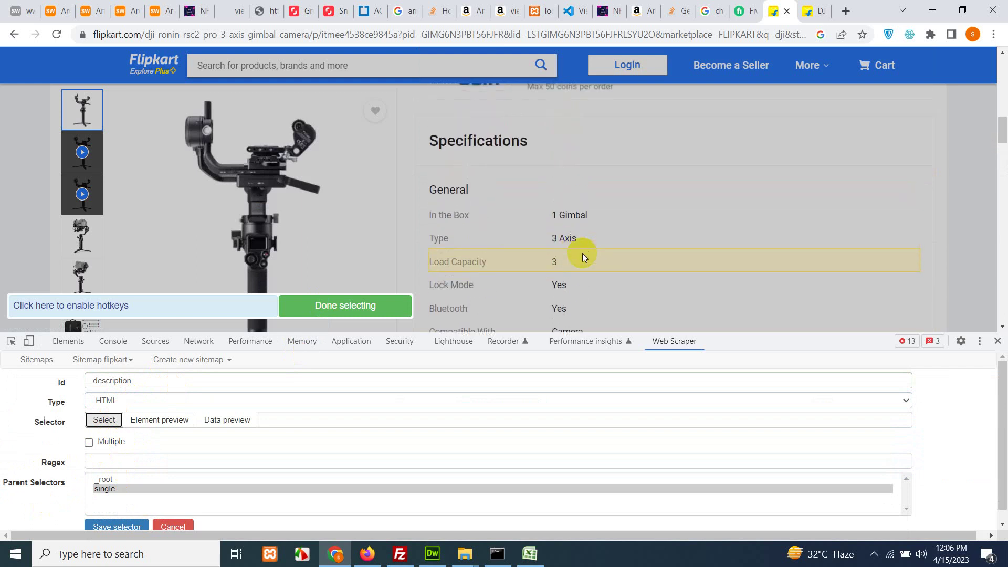
click(545, 284)
scroll(546, 273, down, 6)
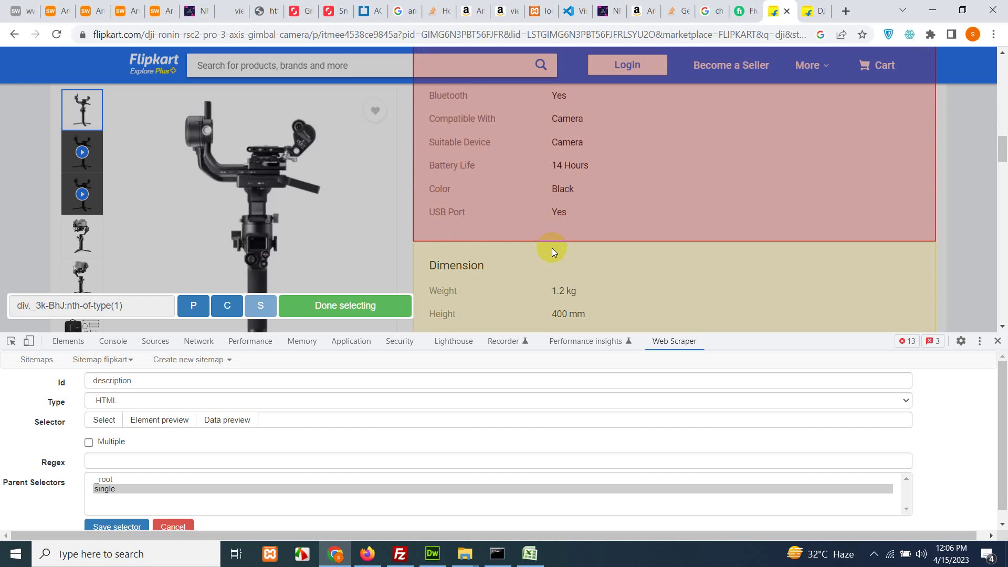
scroll(552, 252, up, 5)
click(303, 314)
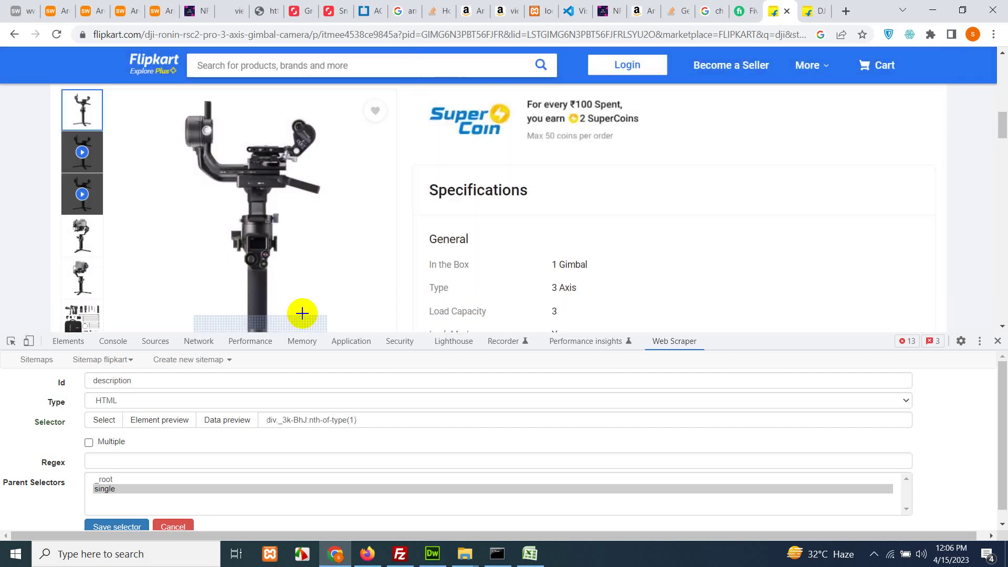
click(104, 420)
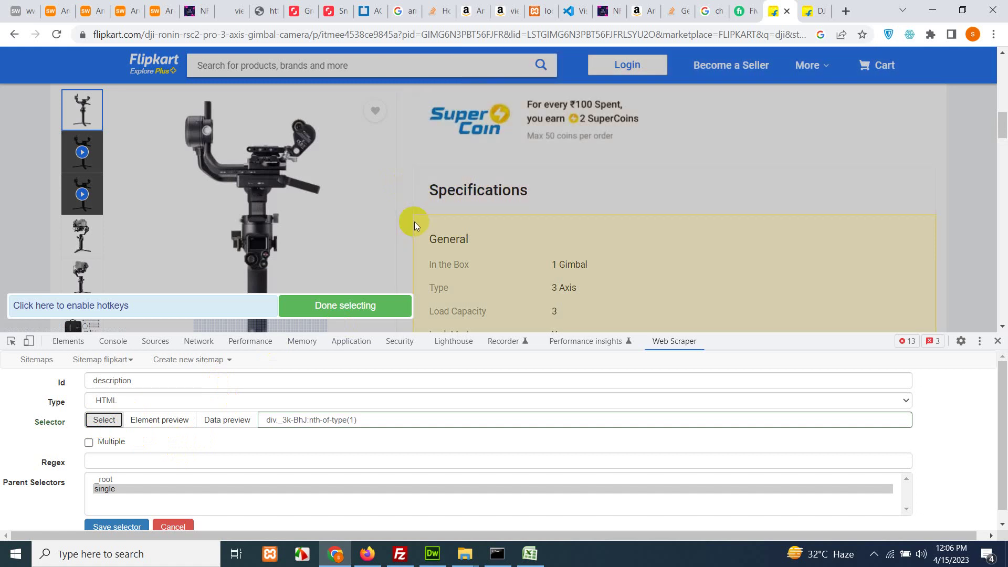
scroll(414, 221, down, 5)
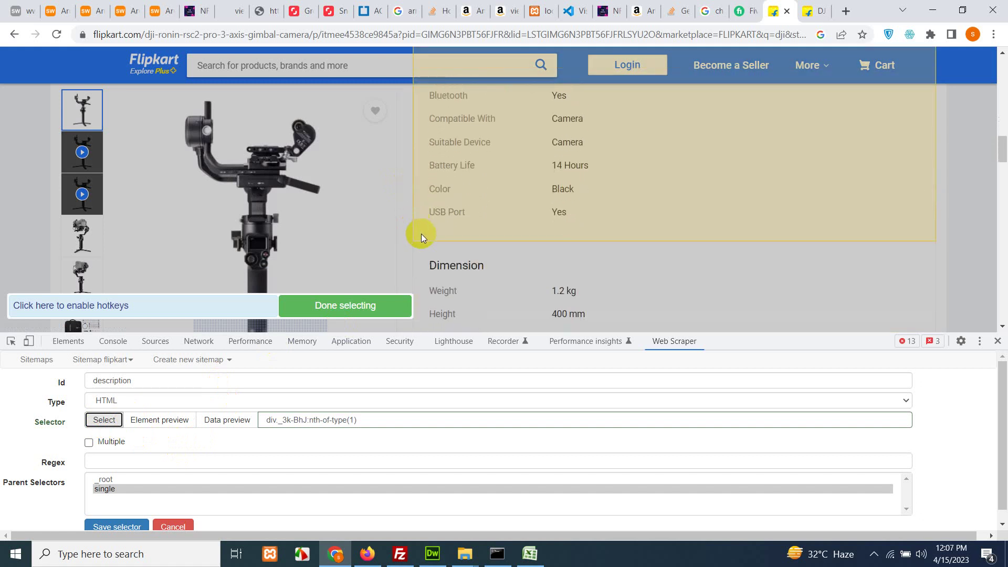
scroll(417, 243, up, 4)
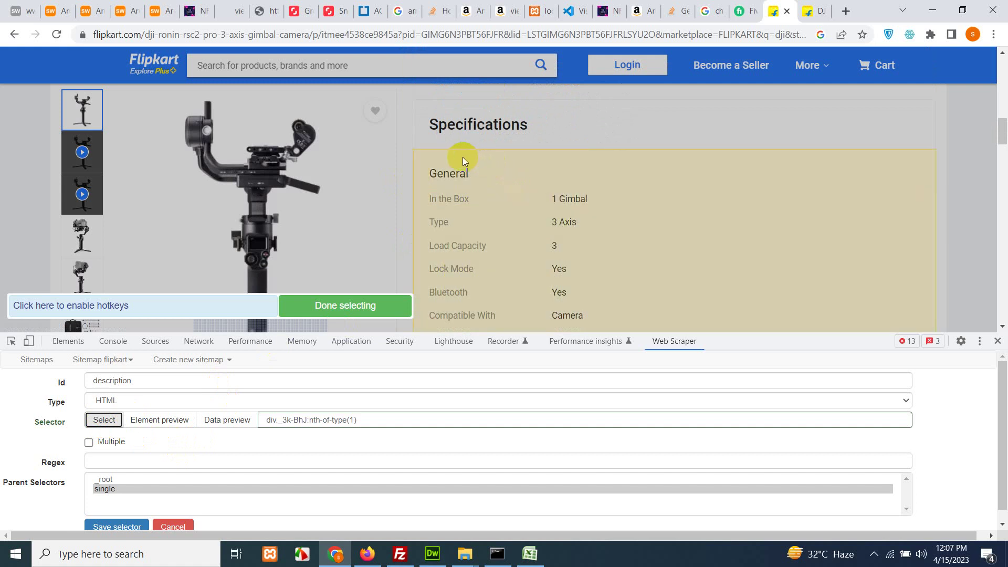
click(462, 157)
click(354, 307)
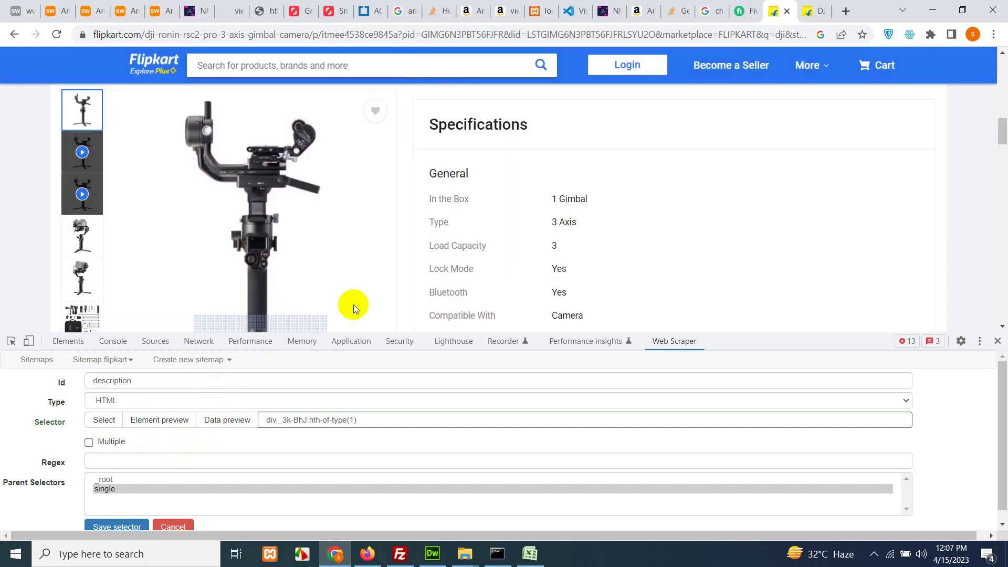
Save the description selector, then create a new HTML selector for dimensions
click(114, 525)
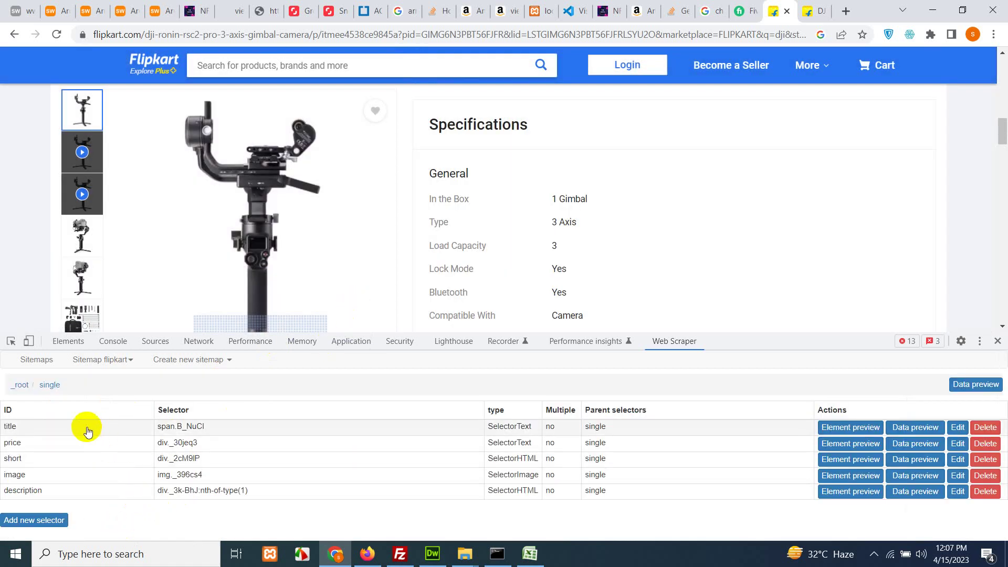
click(35, 520)
scroll(487, 270, down, 4)
scroll(487, 271, down, 2)
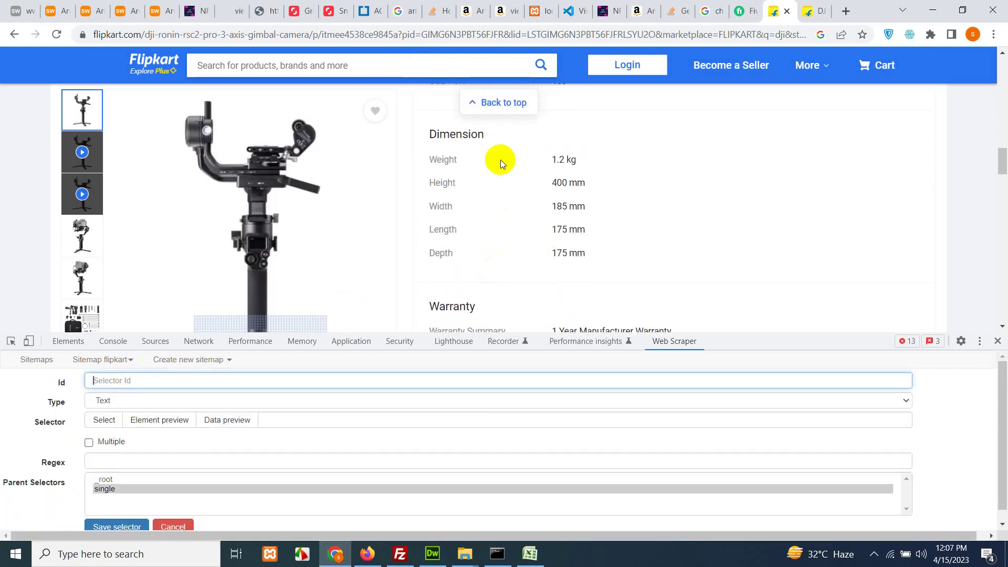
text(dia)
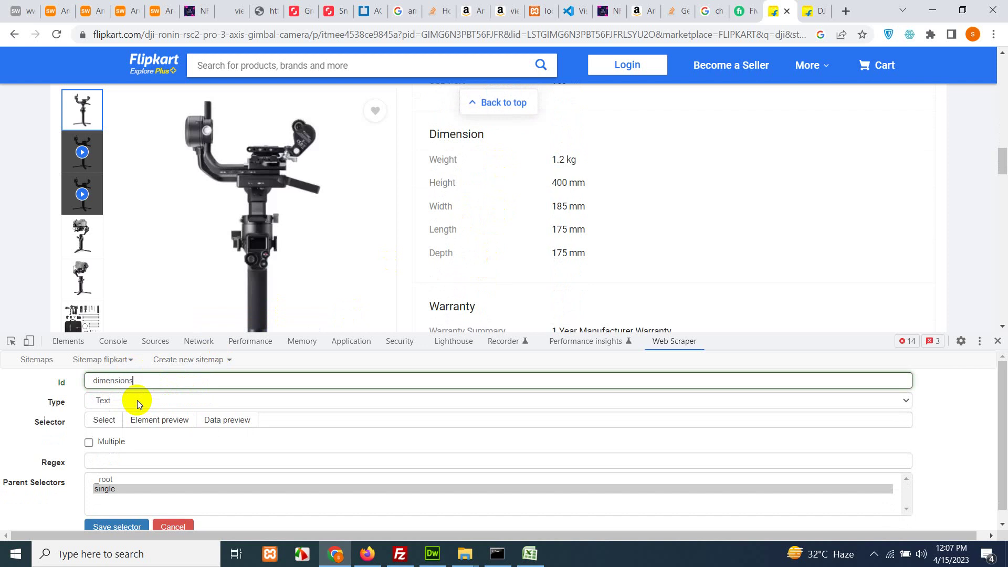
click(134, 400)
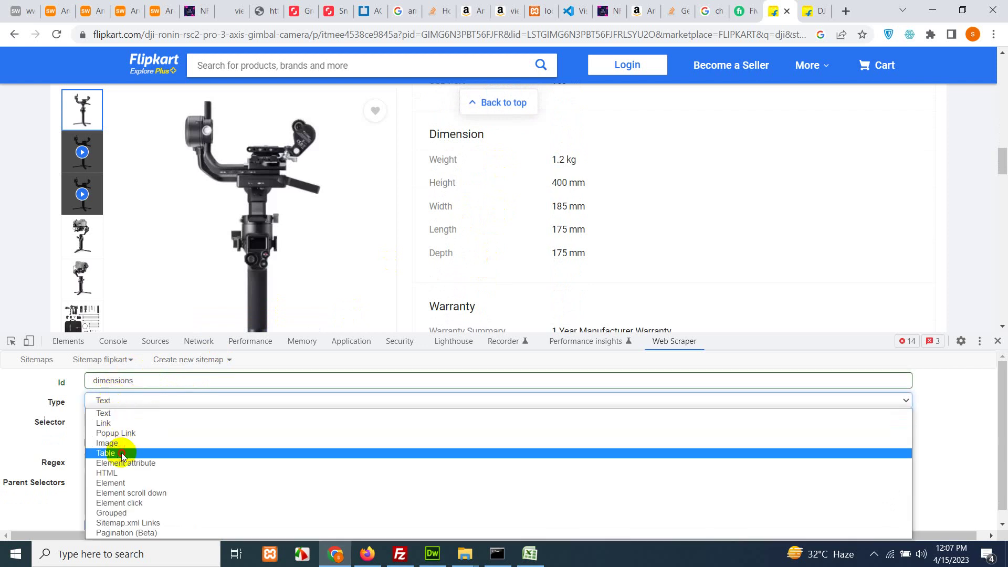
click(107, 472)
Select the product page's Dimension block and save the dimensions selector
click(103, 420)
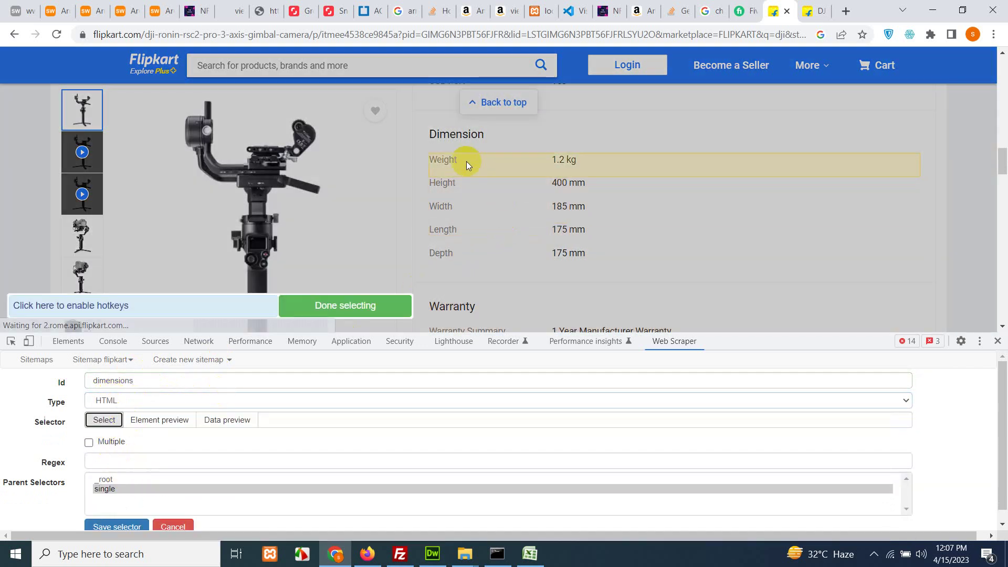
click(427, 117)
click(342, 307)
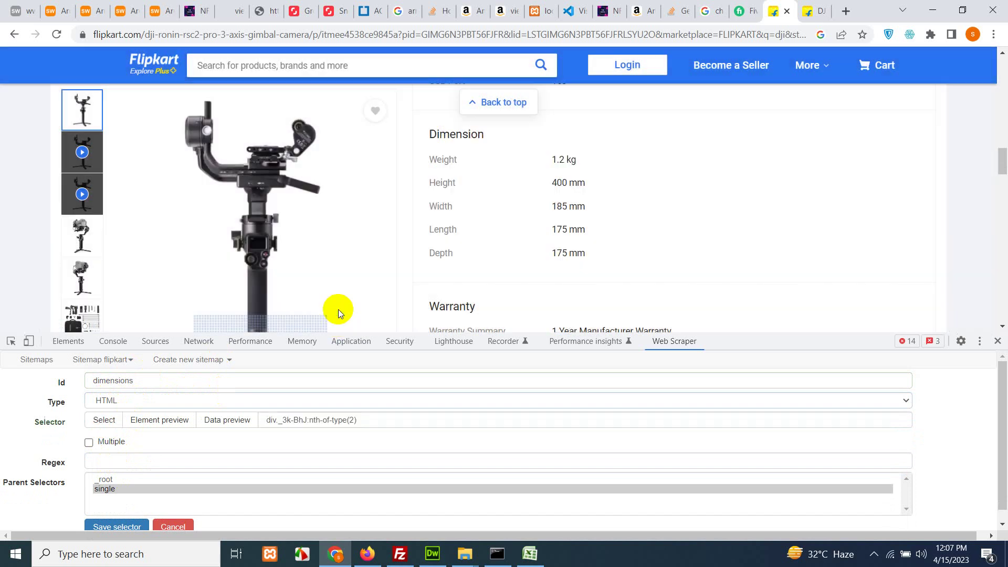
click(112, 525)
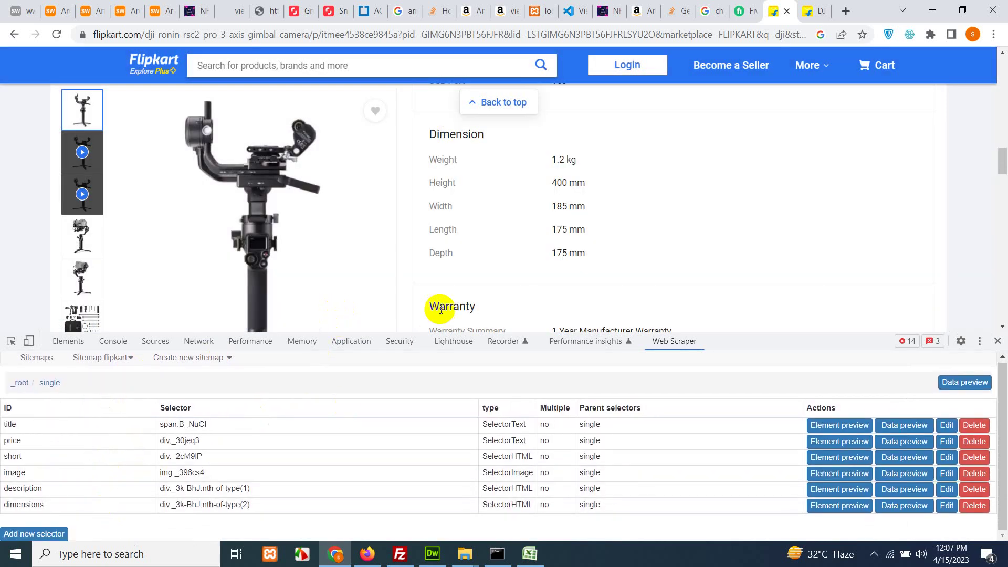
scroll(441, 309, down, 3)
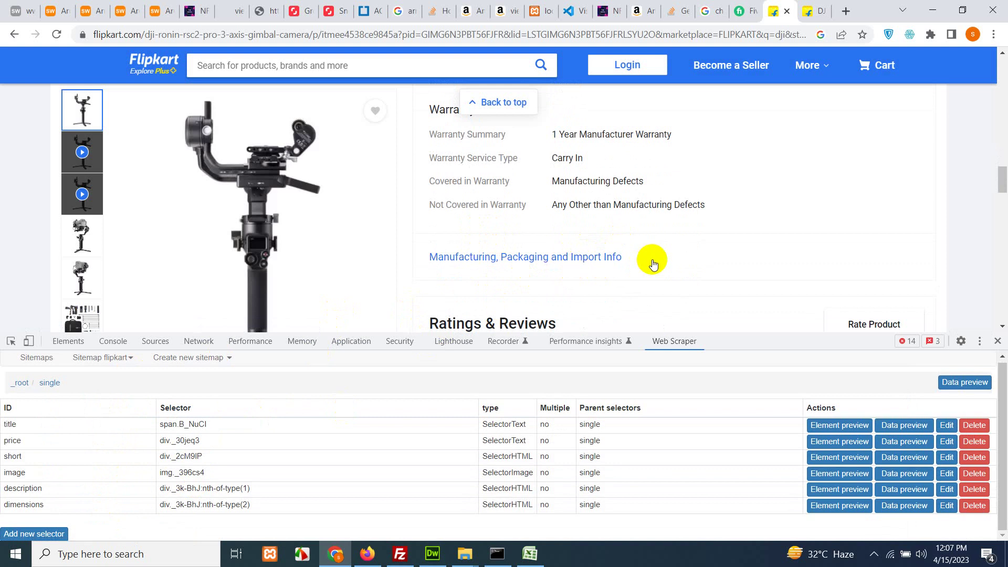
scroll(640, 237, down, 3)
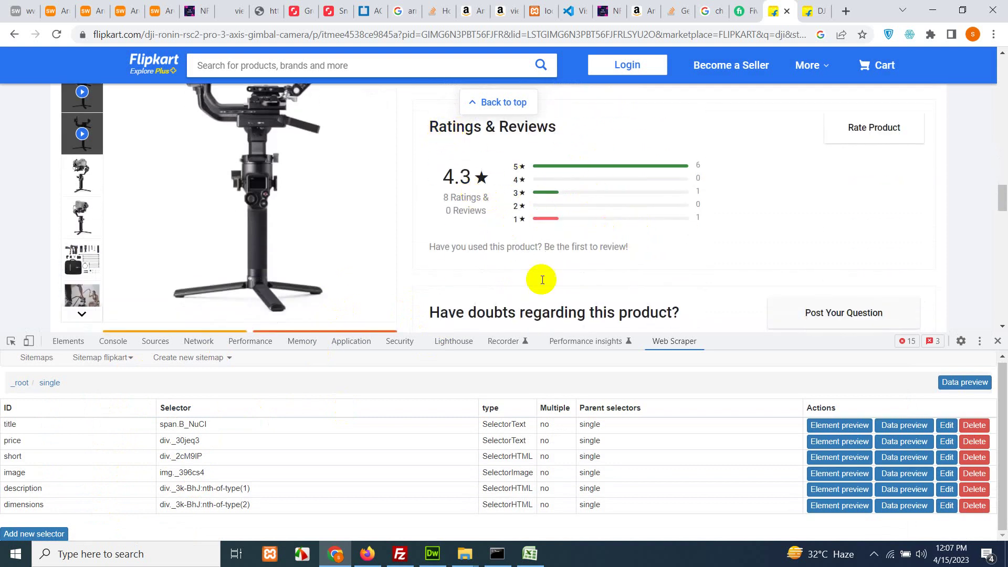
scroll(543, 280, up, 5)
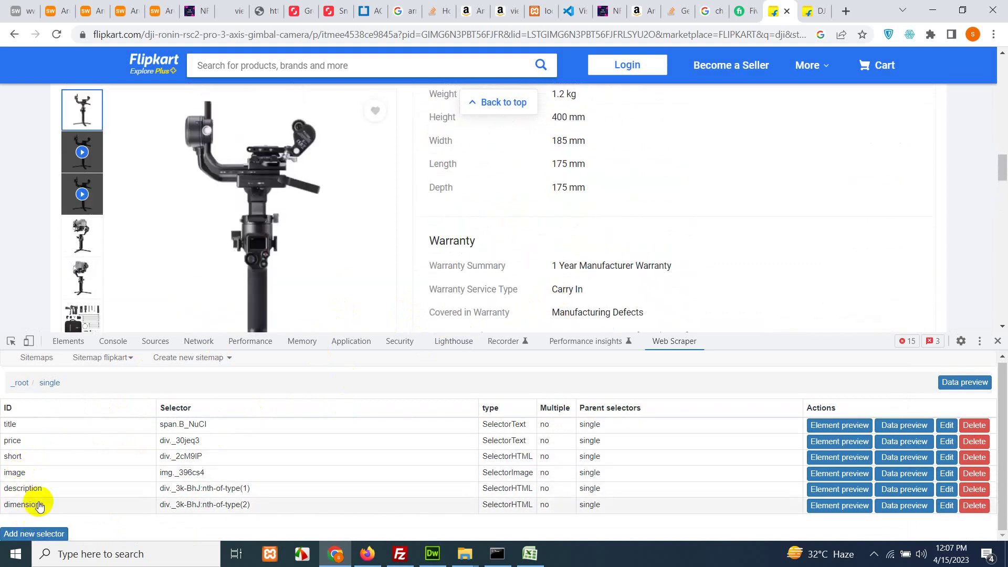
Start scraping with the flipkart sitemap from its root level
click(19, 389)
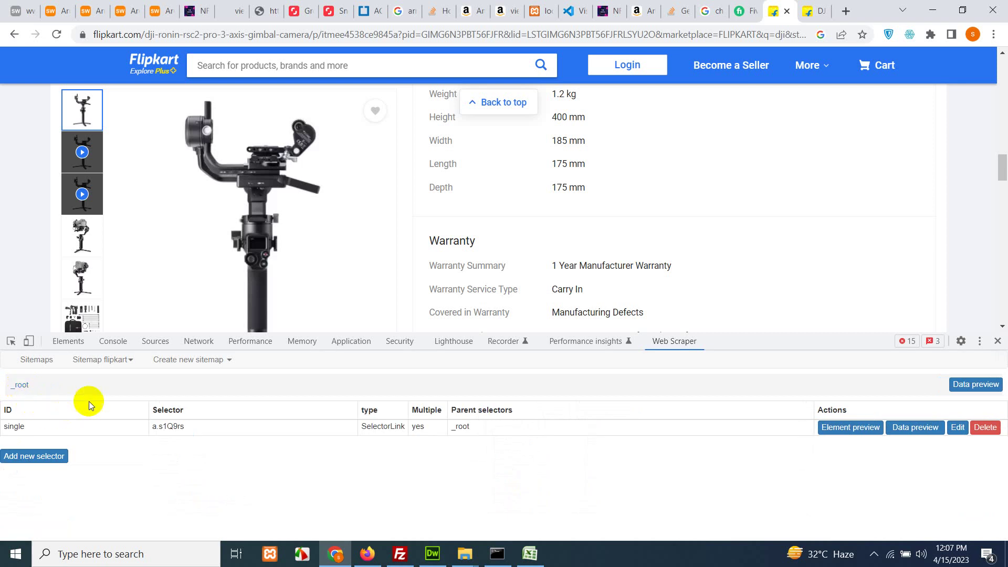
click(104, 361)
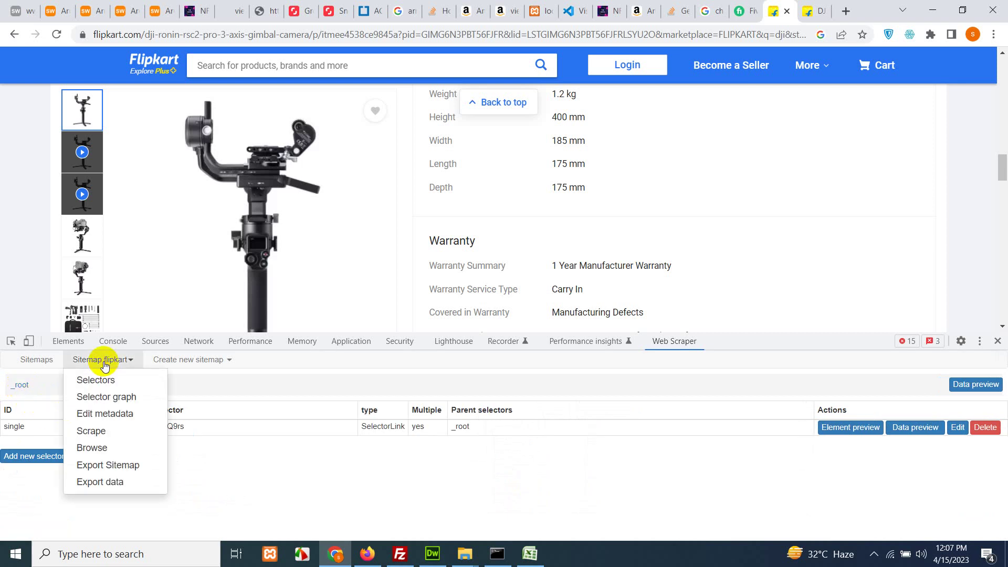
click(88, 431)
click(122, 442)
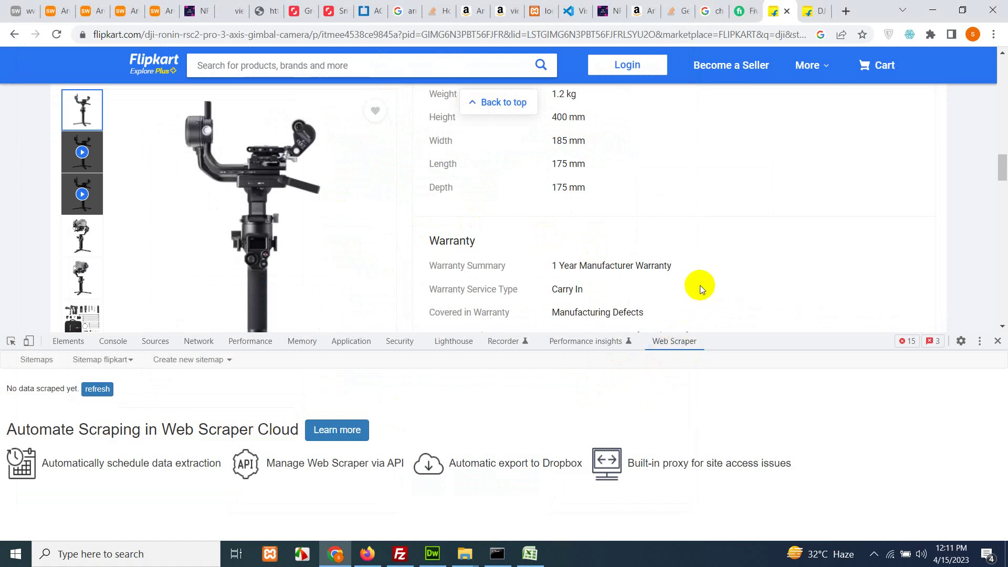
Export the flipkart sitemap's scraped data as a CSV file
click(90, 366)
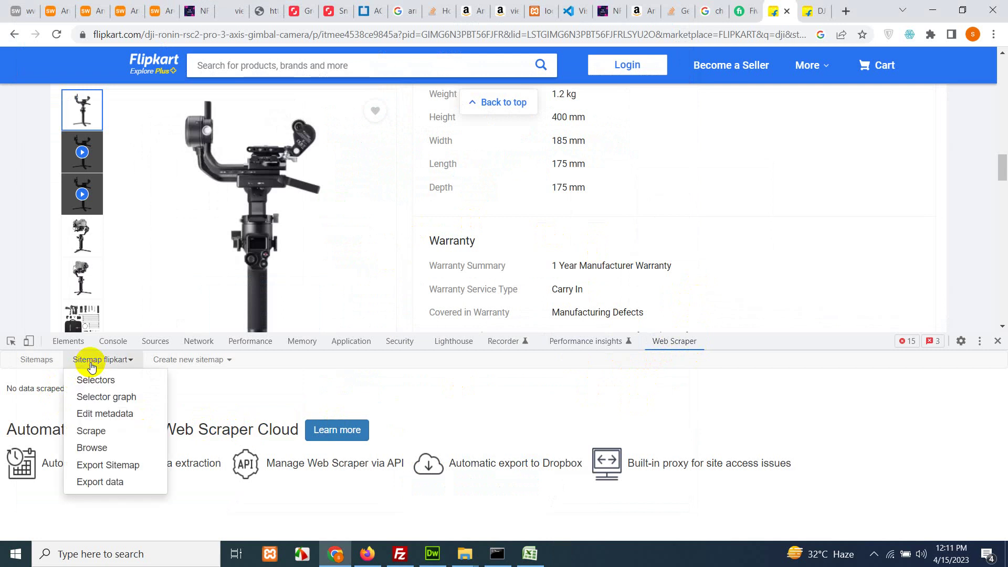
click(94, 480)
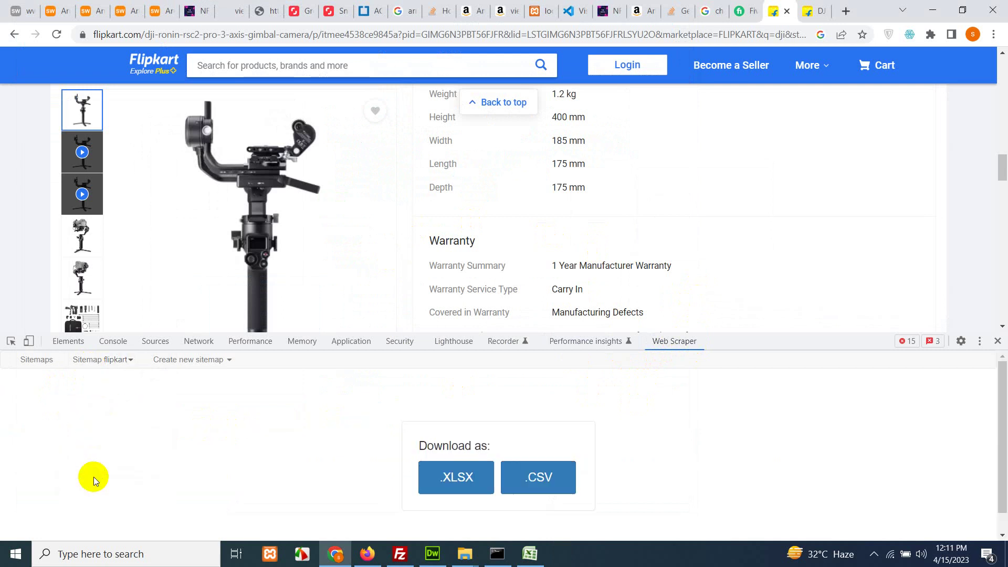
click(423, 488)
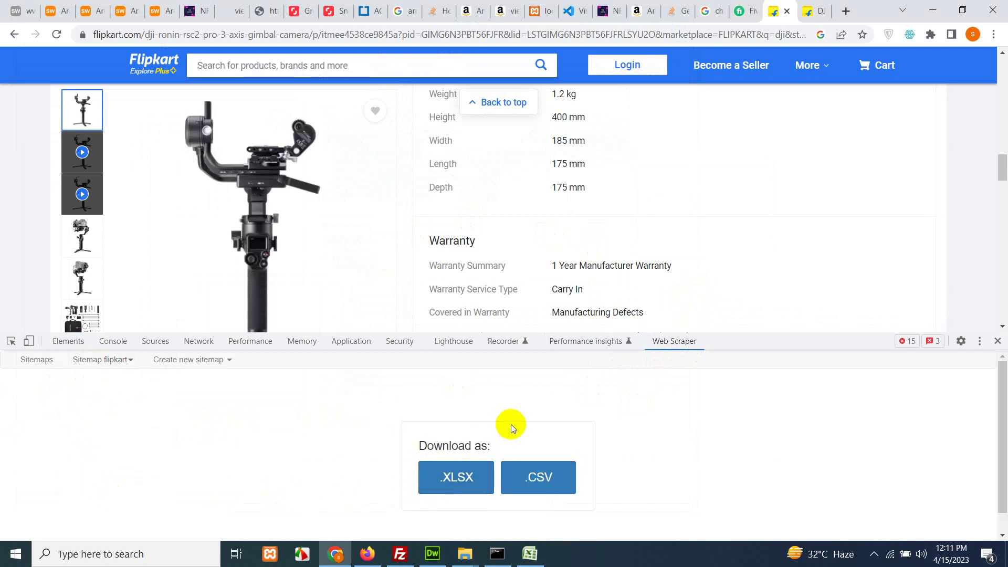
click(537, 480)
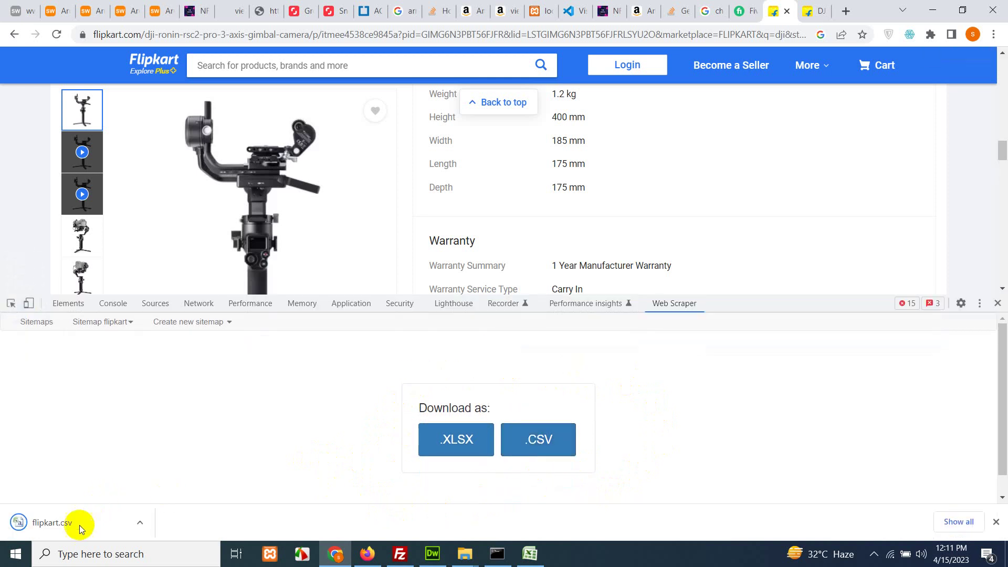
Open the downloaded flipkart.csv in Excel and bring its window forward
click(80, 527)
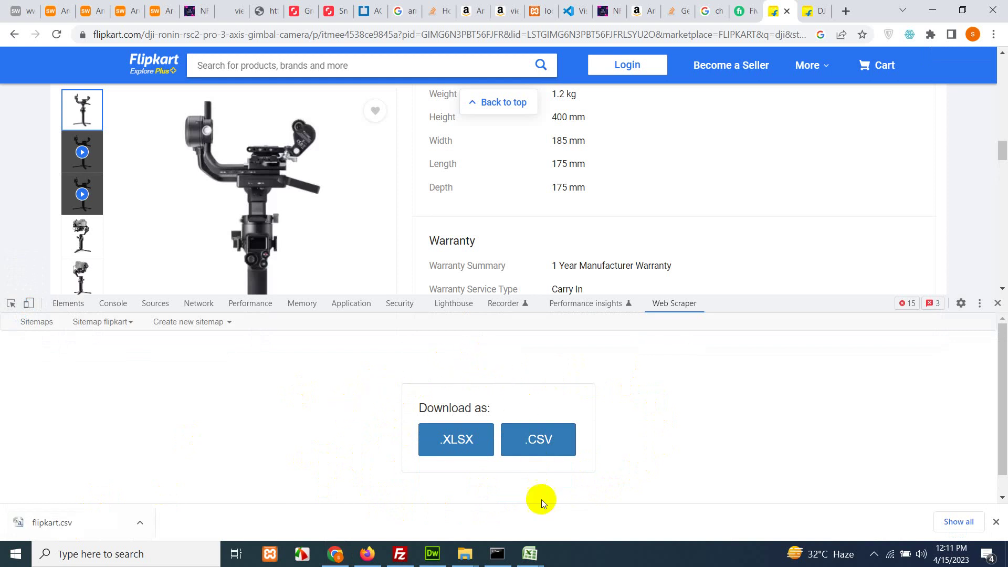
mouse_move(530, 553)
click(572, 504)
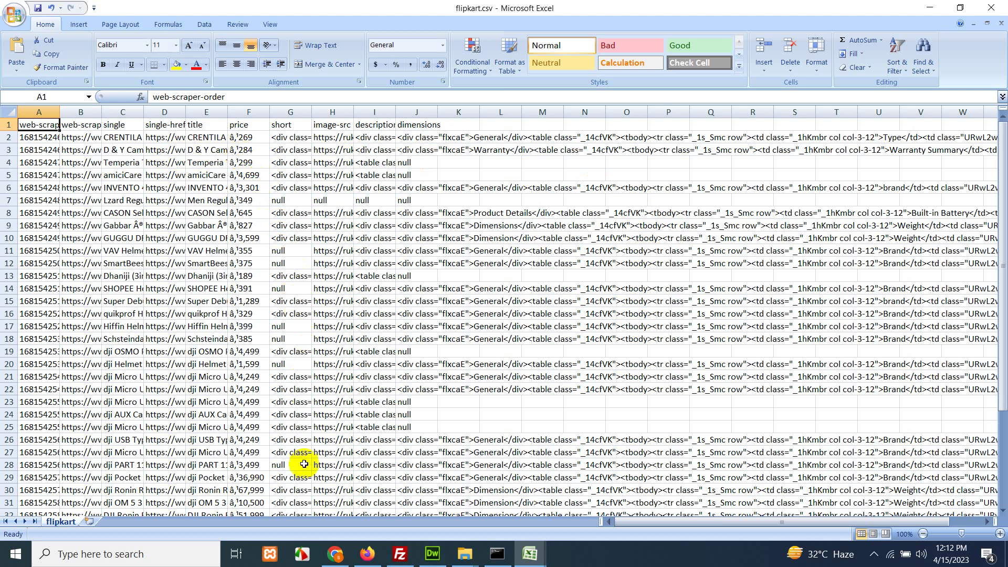
Copy the garbled 'â‚¹' prefix from the F2 price
click(246, 139)
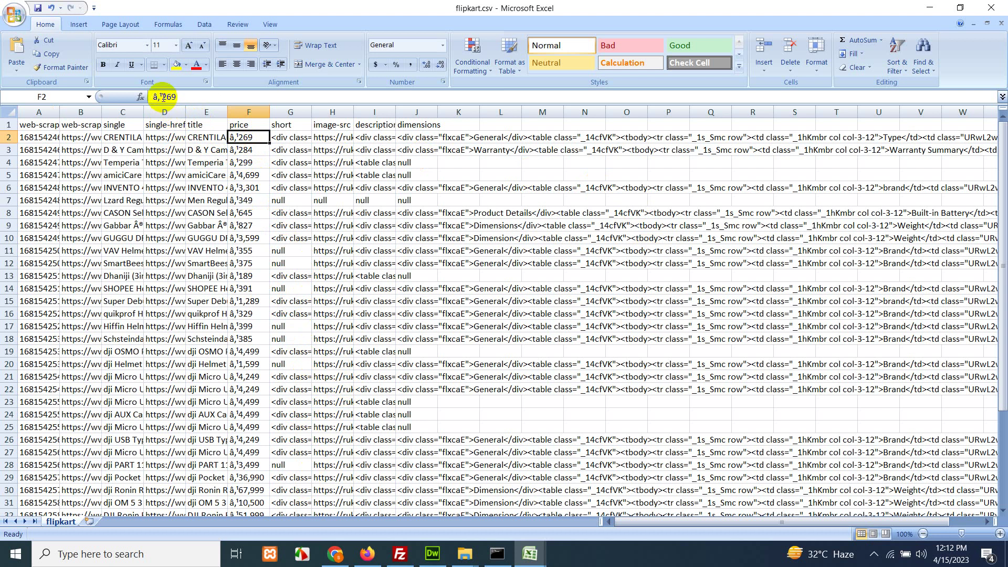
drag(162, 96, 154, 97)
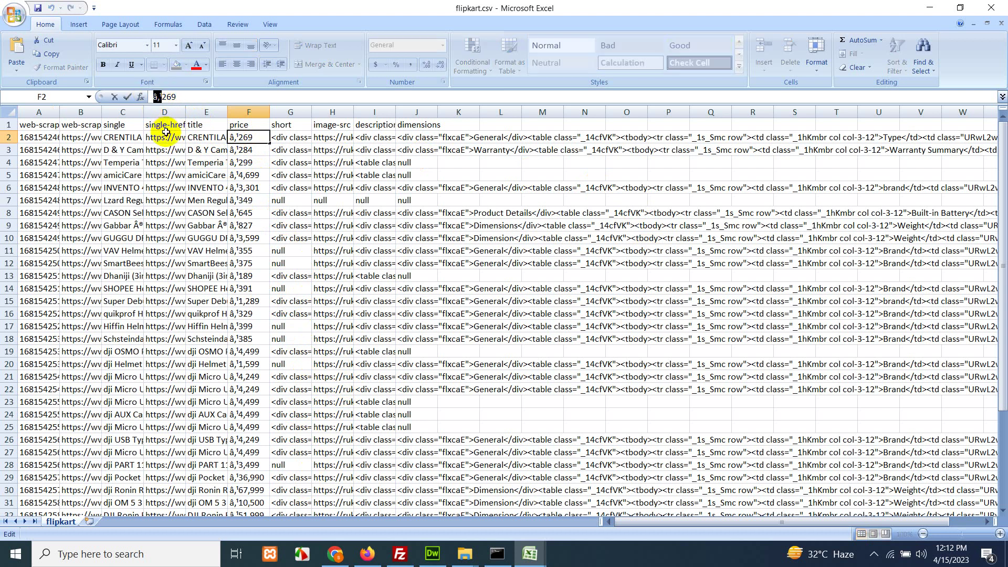
right_click(155, 96)
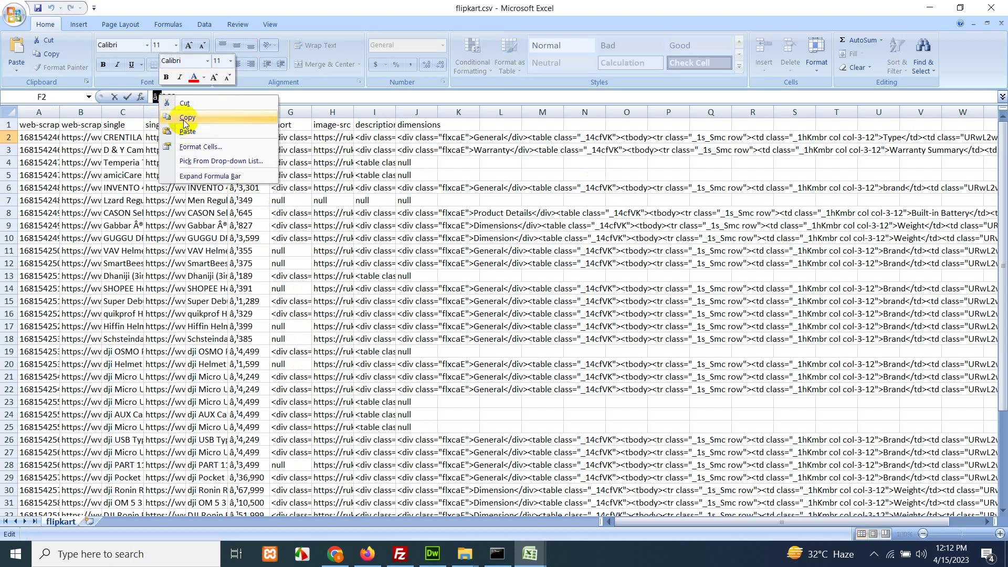
click(185, 118)
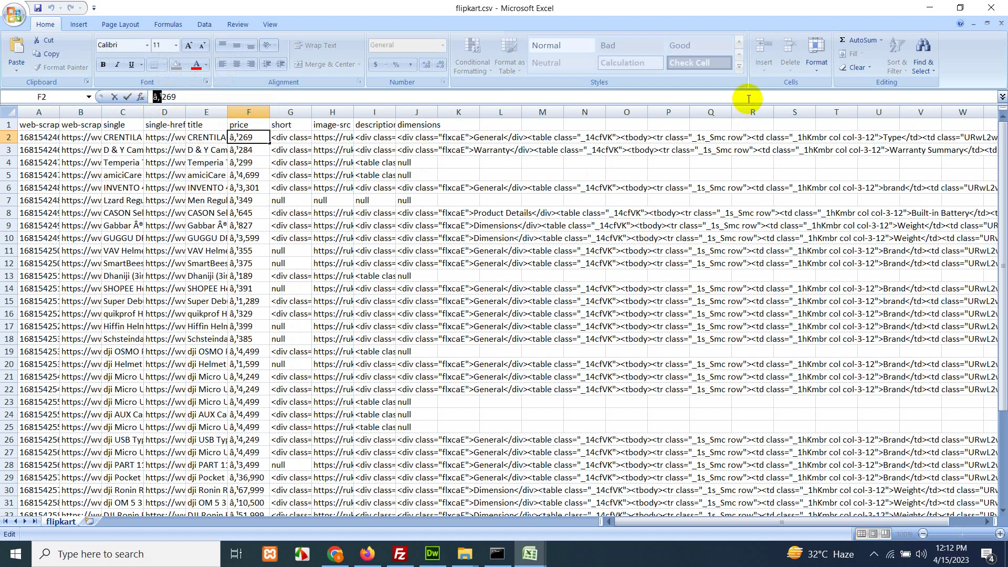
Replace 'â‚¹' with nothing throughout column F, stripping 40 price prefixes
click(922, 52)
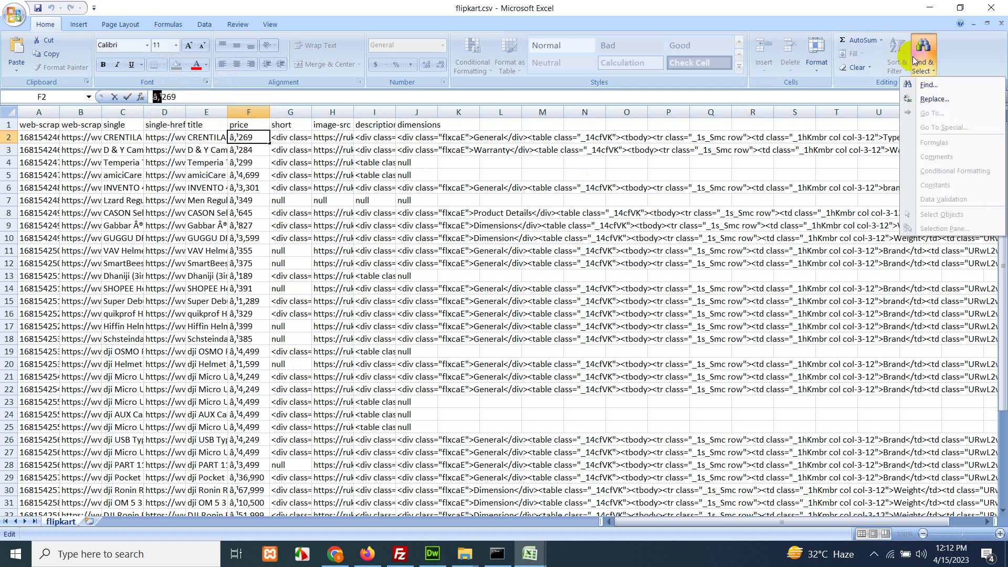
click(930, 104)
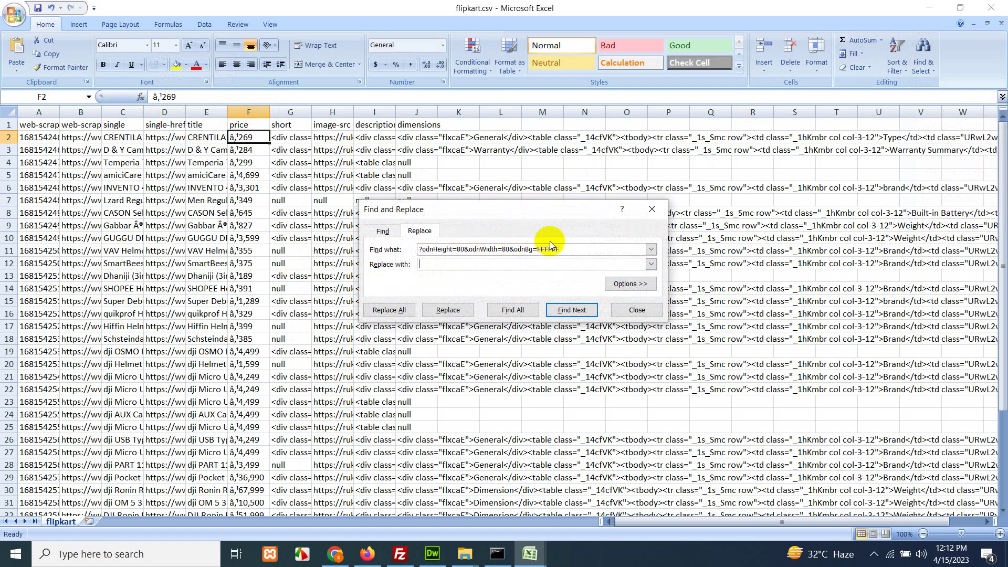
double_click(585, 248)
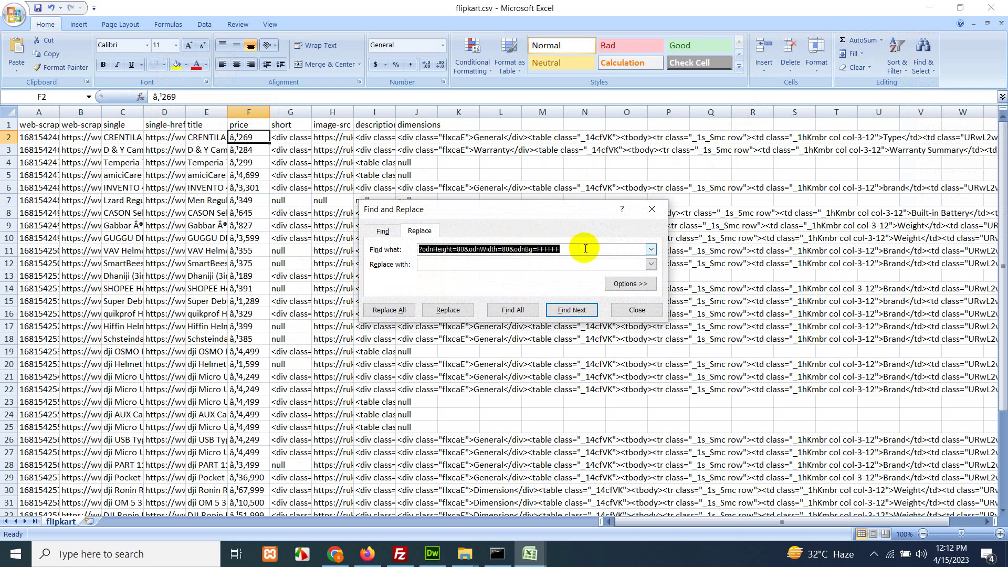
right_click(484, 252)
click(512, 287)
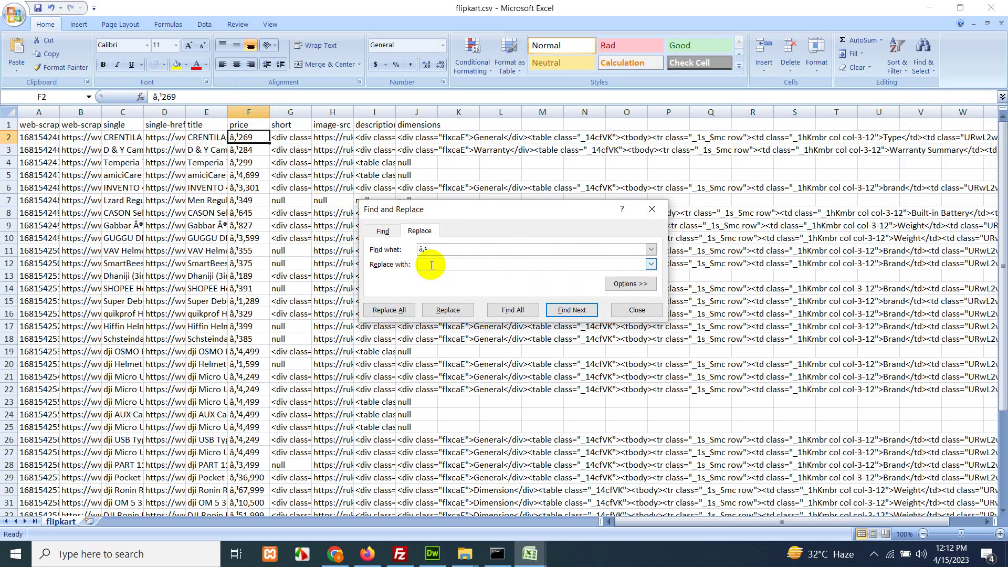
click(242, 111)
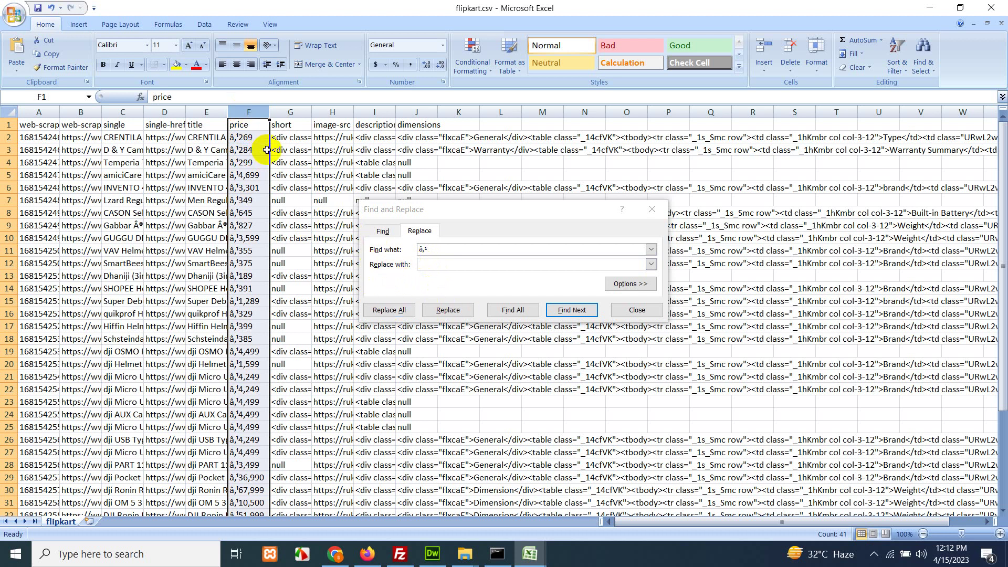
click(387, 310)
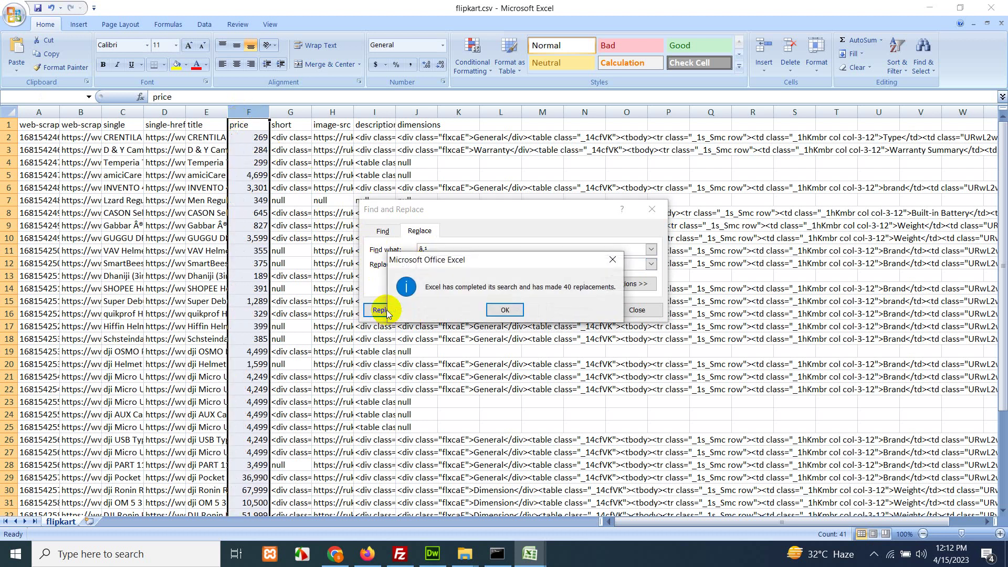
click(498, 330)
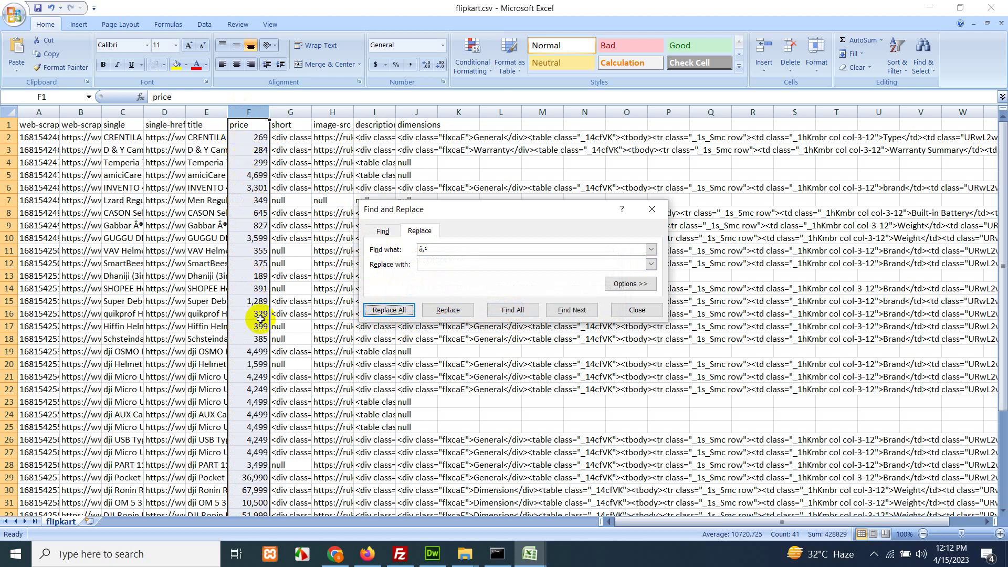
click(624, 314)
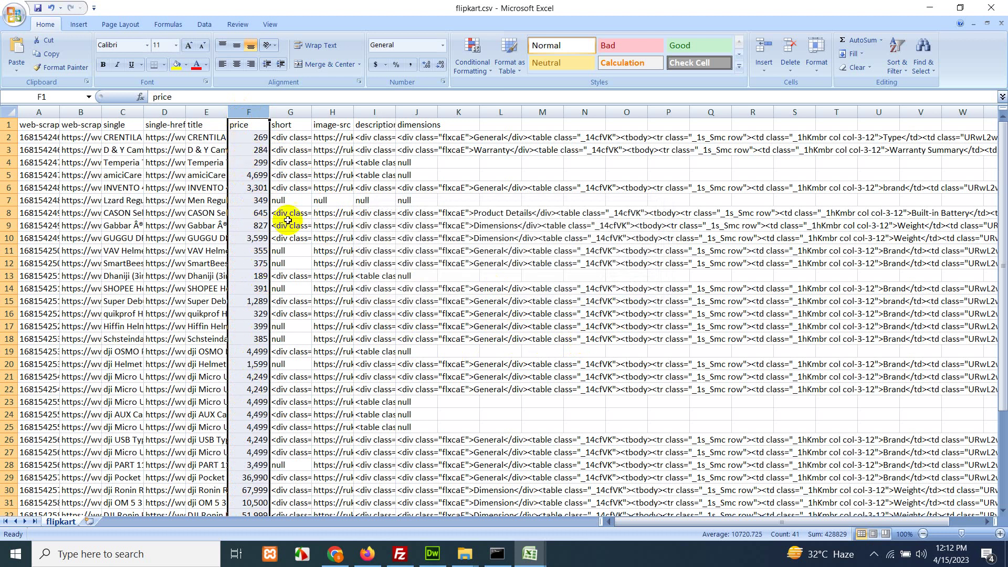